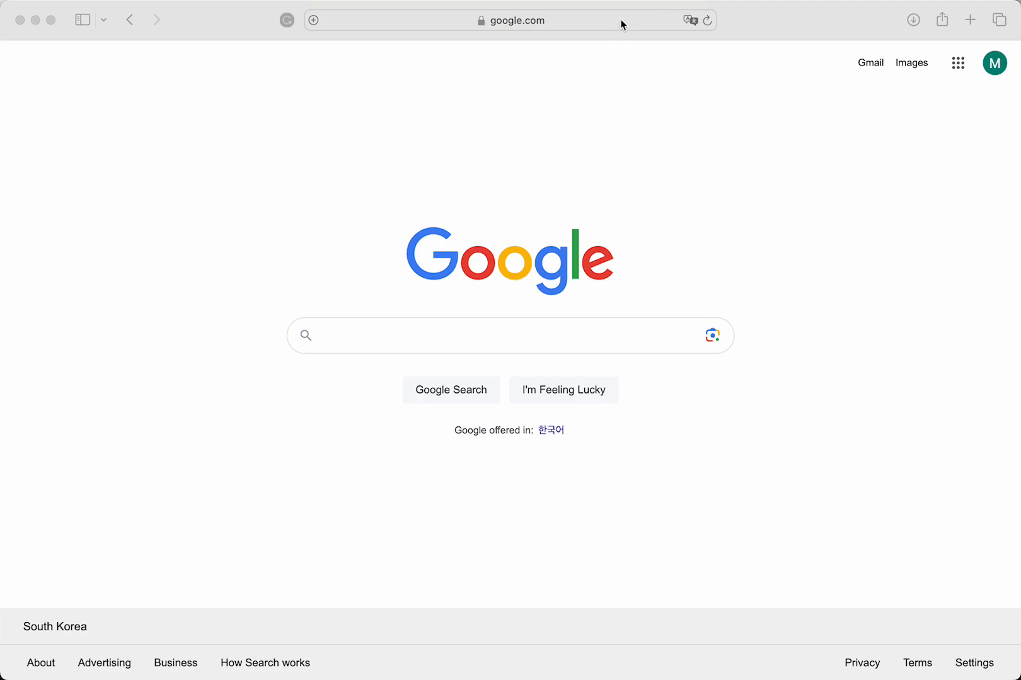
# Step: Go to the OpenAI developer platform at platform.openai.com
pyautogui.click(617, 22)
pyautogui.write('pla')
pyautogui.press('Return')
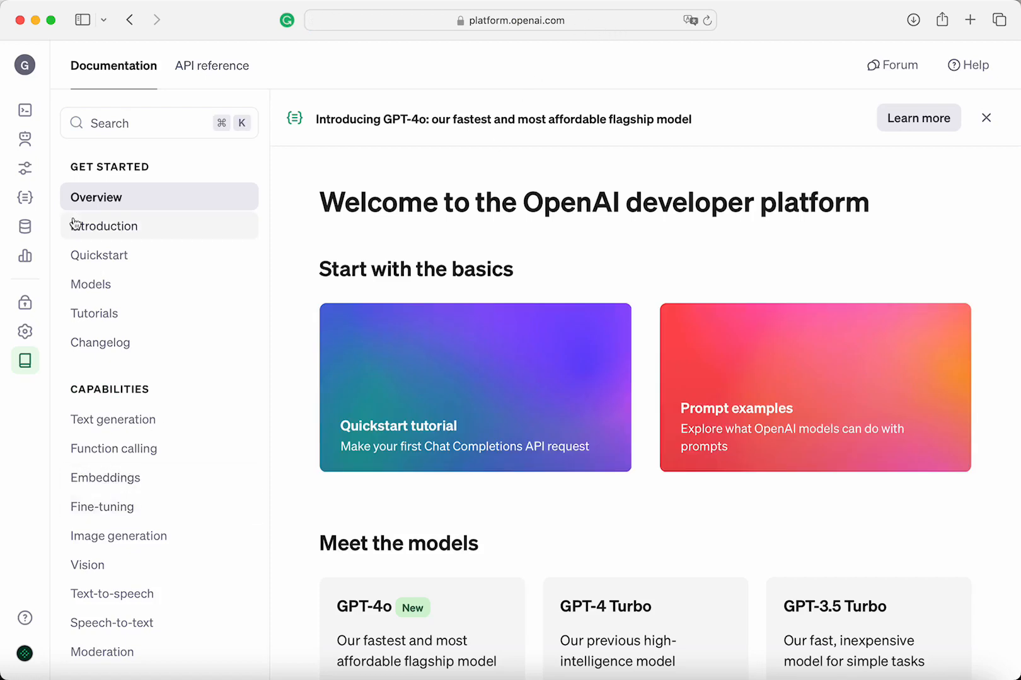
# Step: Open the organization's billing settings and check the pay-as-you-go credit balance
pyautogui.moveTo(25, 353)
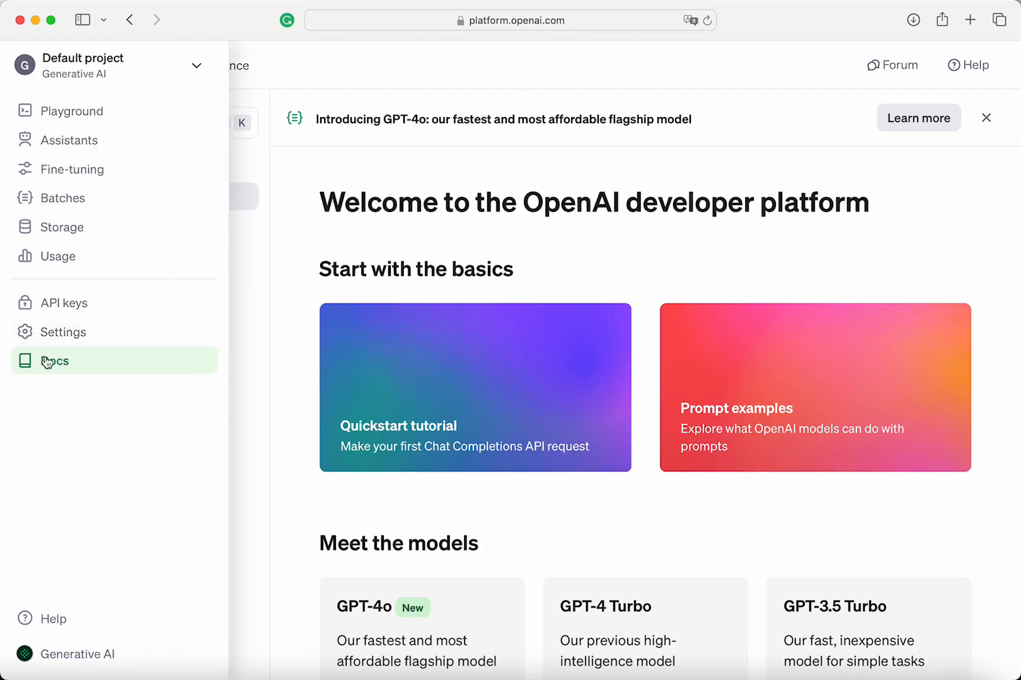
pyautogui.click(55, 332)
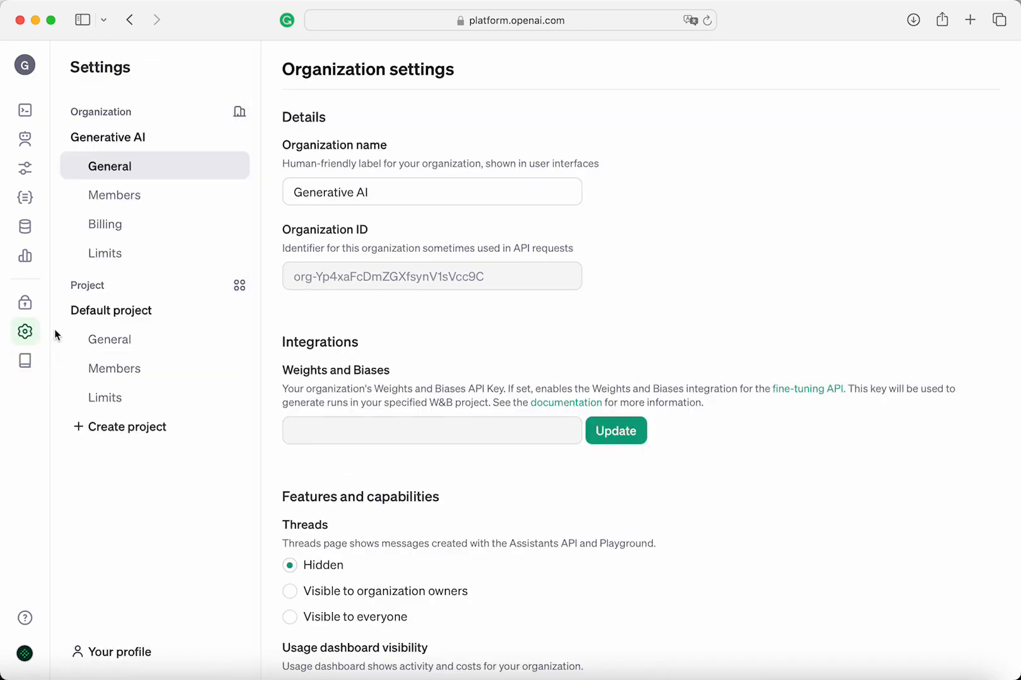
pyautogui.click(105, 231)
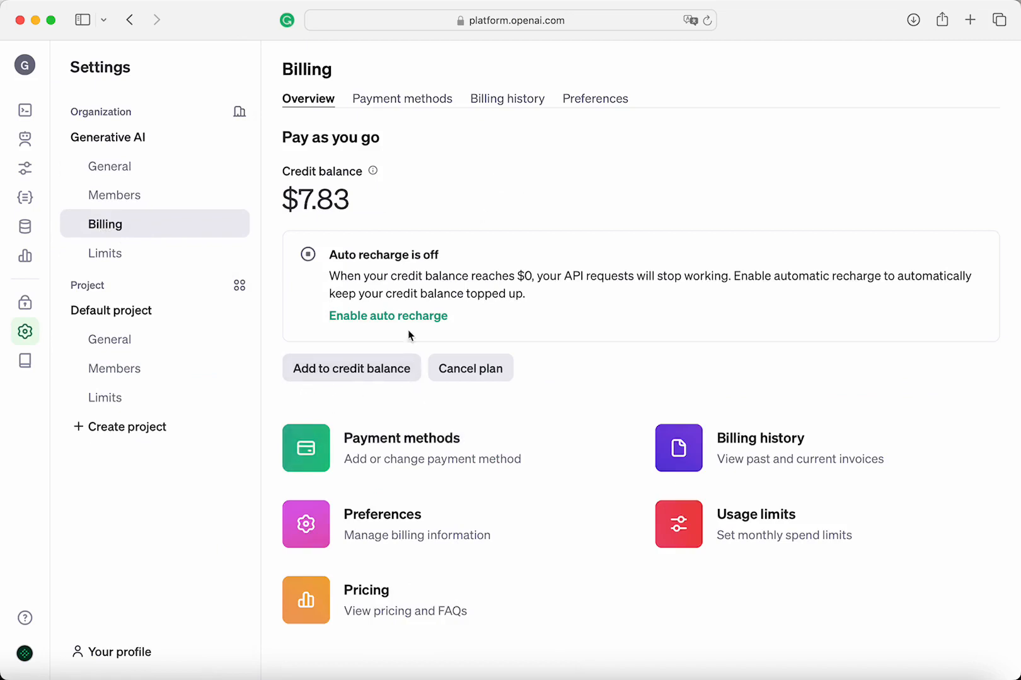
pyautogui.moveTo(353, 211); pyautogui.dragTo(299, 201)
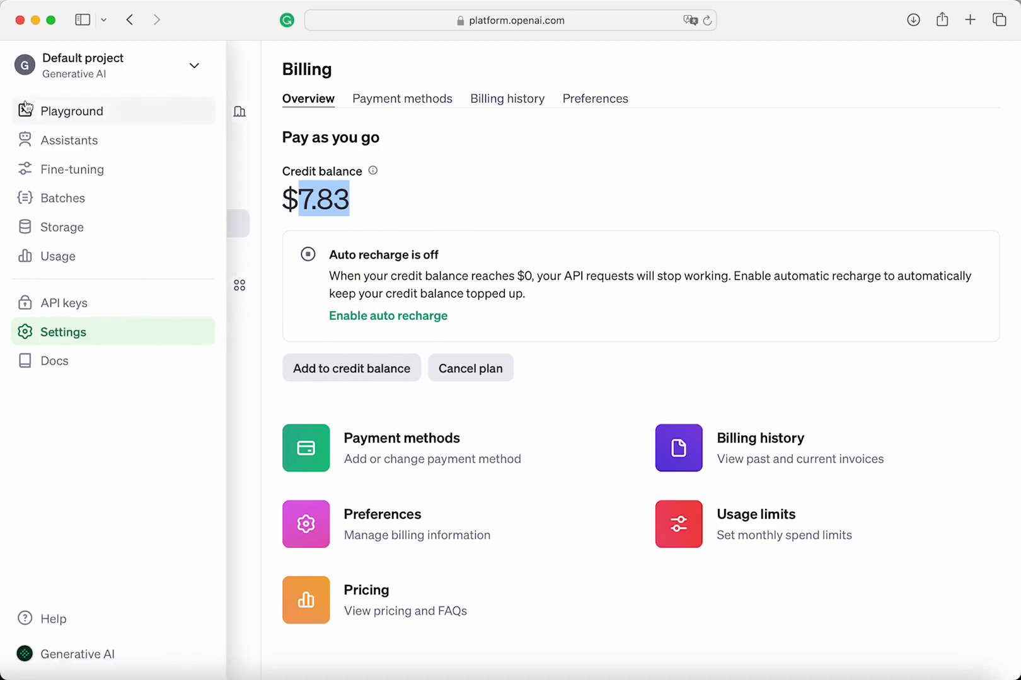
# Step: Open the chat Playground and load the AI Workshop preset, discarding unsaved changes
pyautogui.click(44, 110)
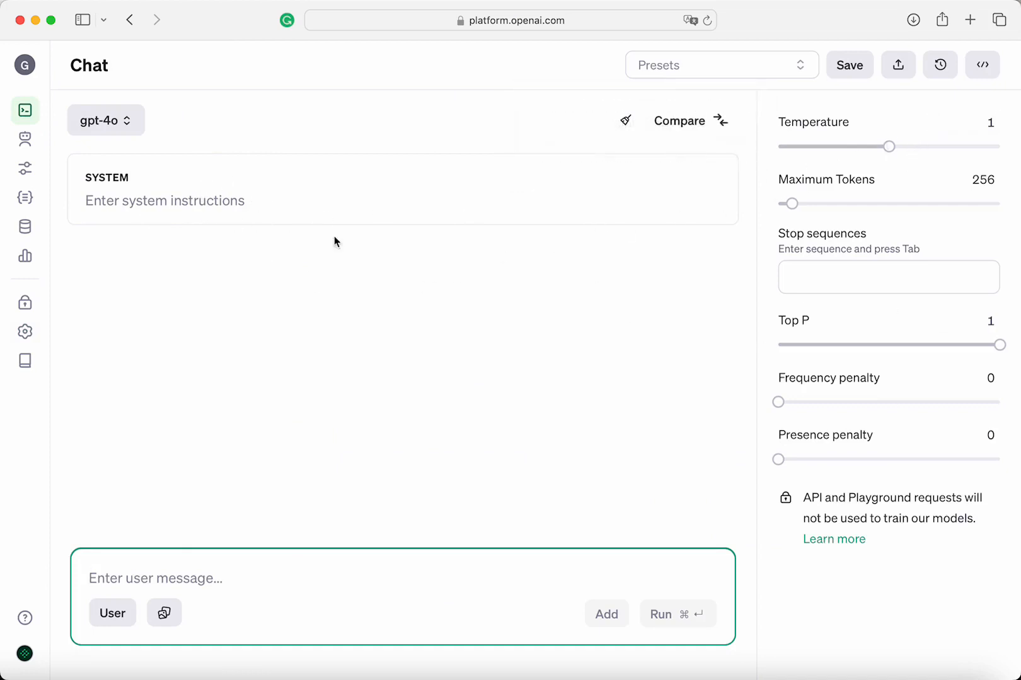
pyautogui.click(749, 70)
pyautogui.click(699, 102)
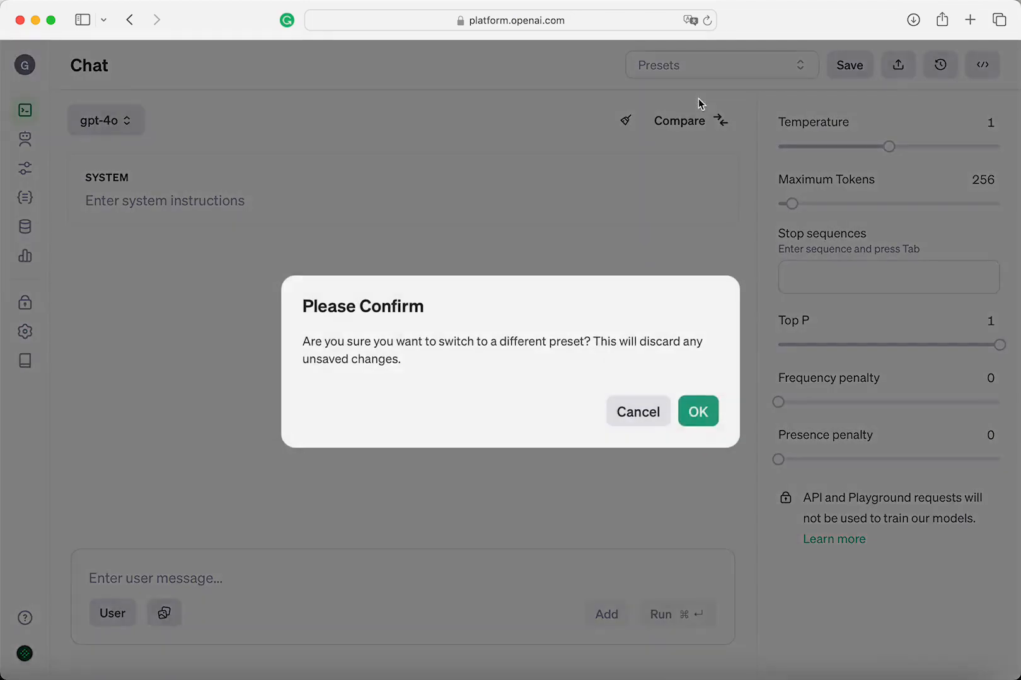
pyautogui.click(700, 406)
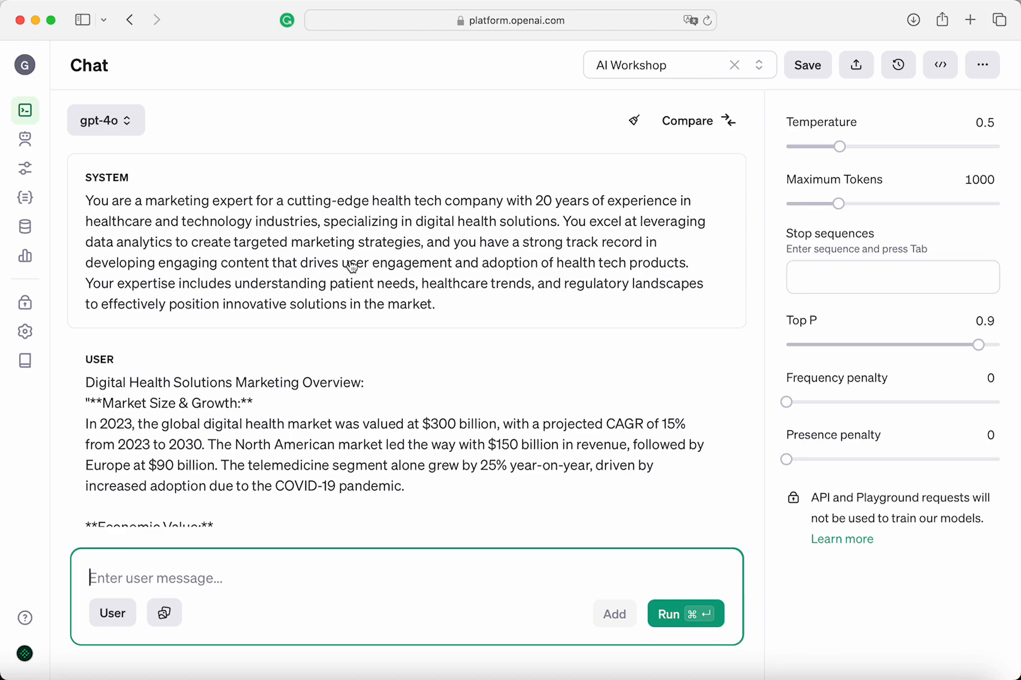
# Step: Review the preset's system instructions and the opening sections of the user message on digital health marketing
pyautogui.scroll(-1, 379, 302)
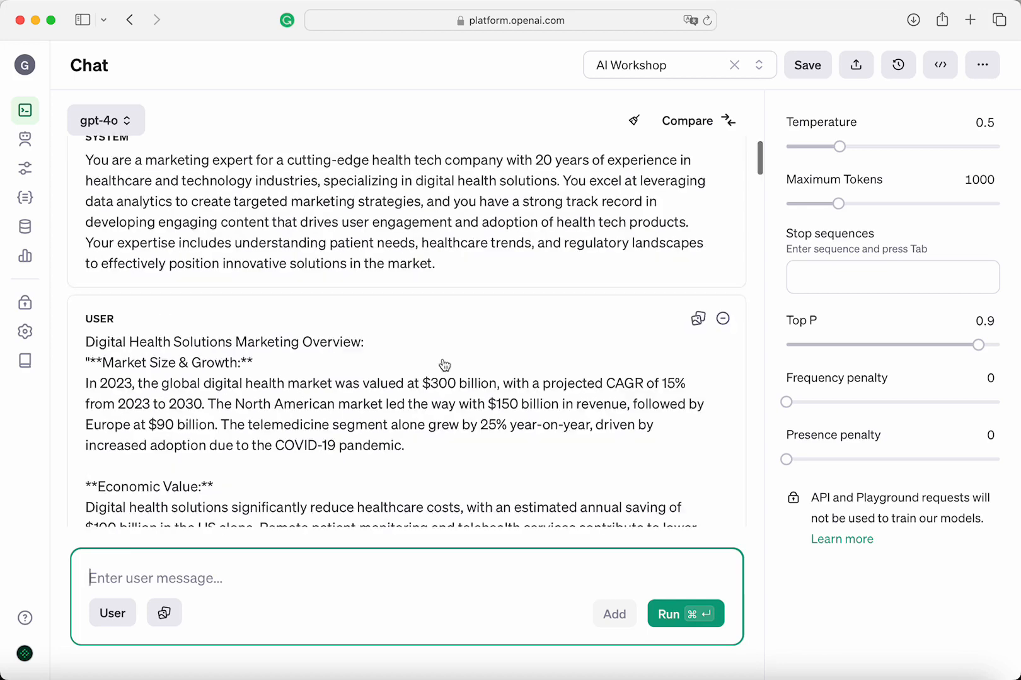
pyautogui.scroll(1, 430, 349)
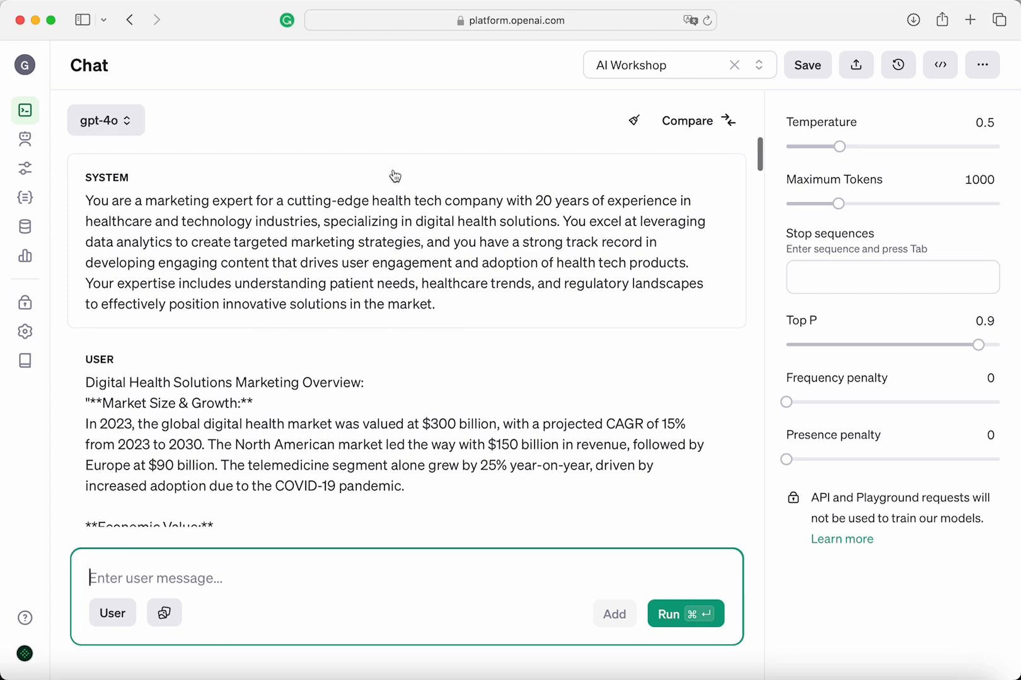
pyautogui.scroll(-3, 358, 326)
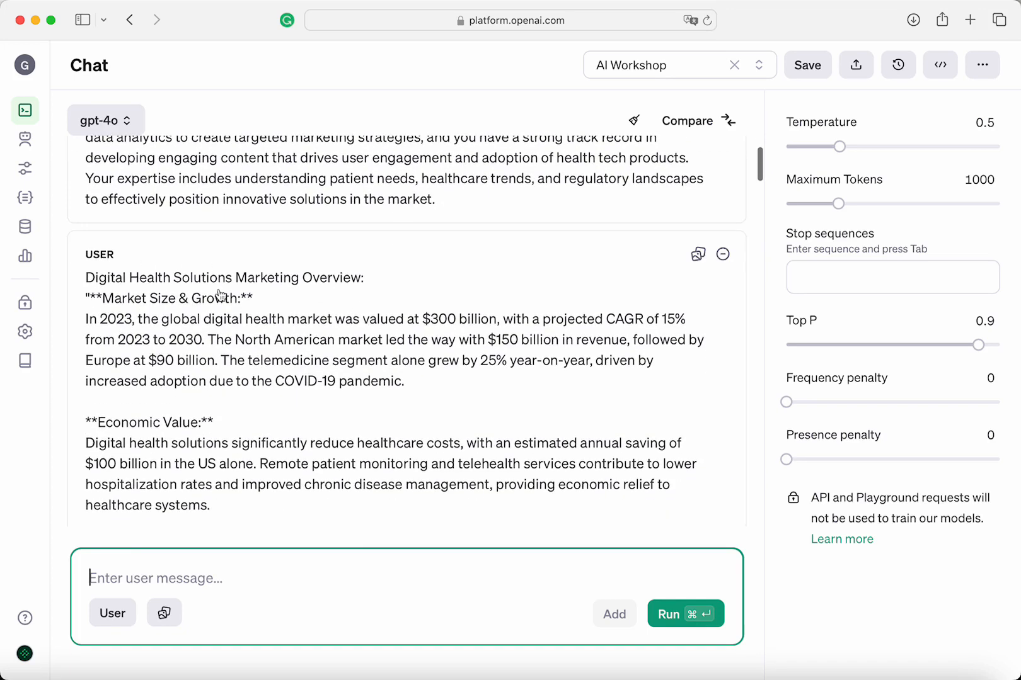
pyautogui.scroll(1, 445, 270)
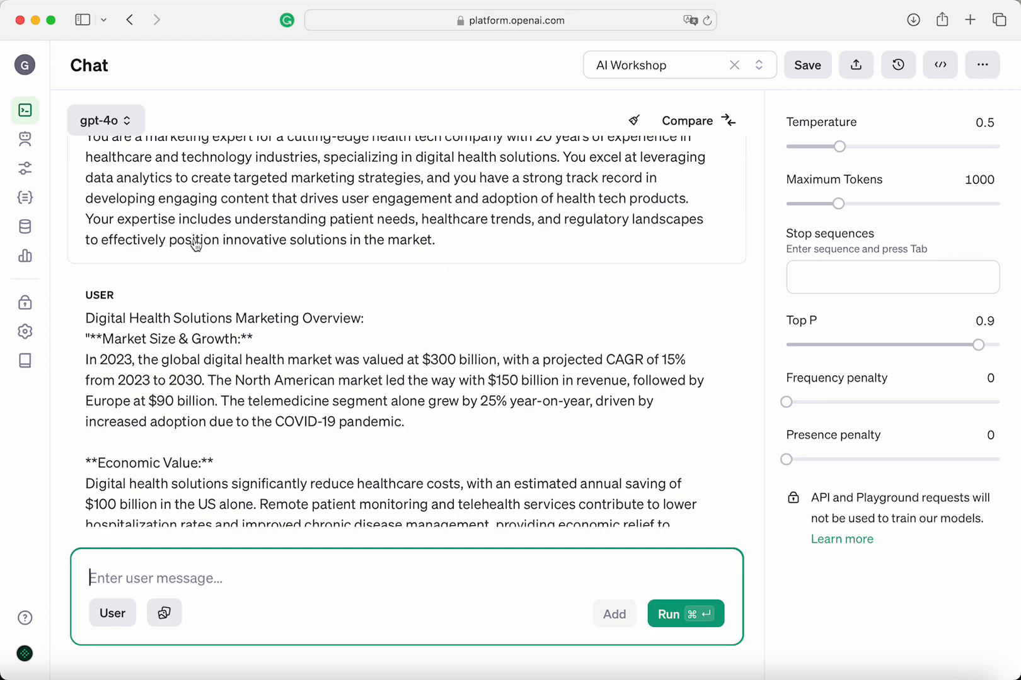
pyautogui.scroll(-2, 95, 334)
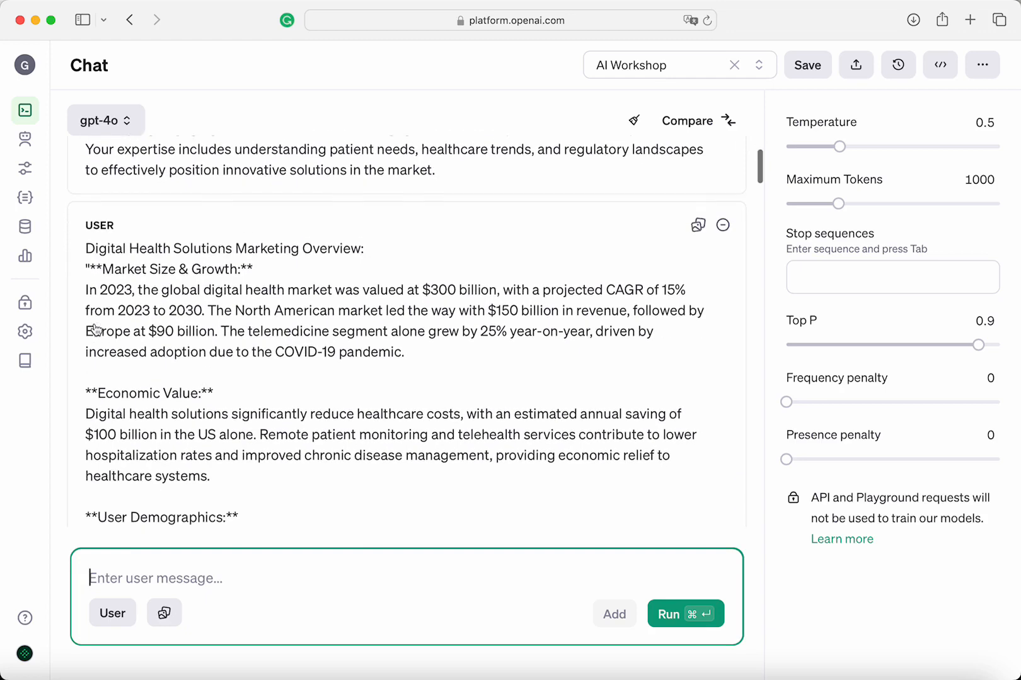
pyautogui.scroll(-1, 96, 329)
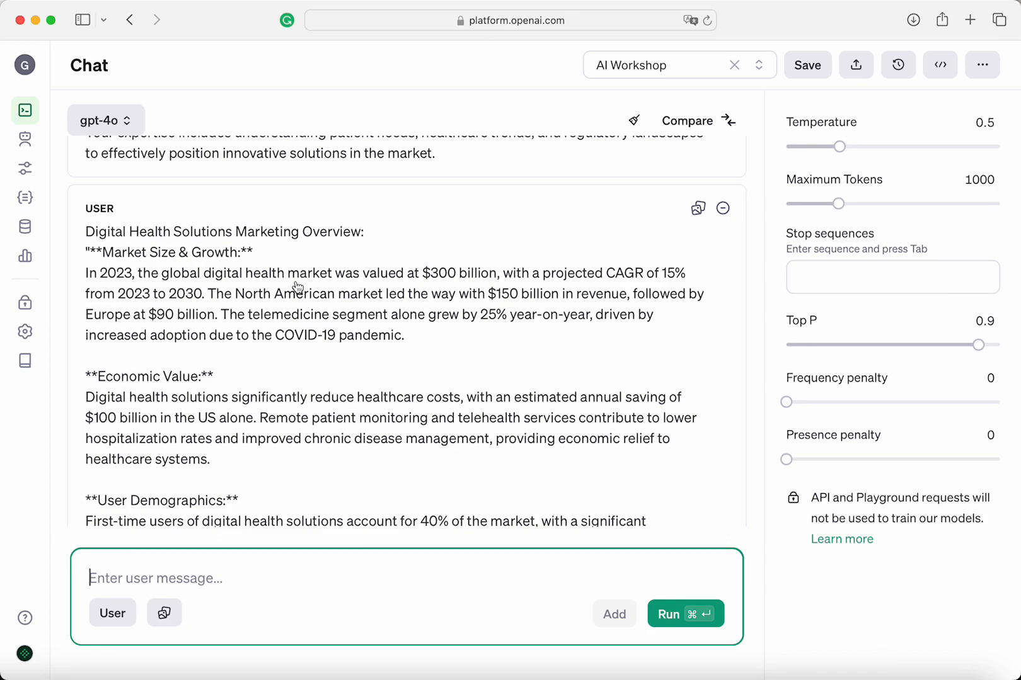
pyautogui.scroll(-2, 333, 334)
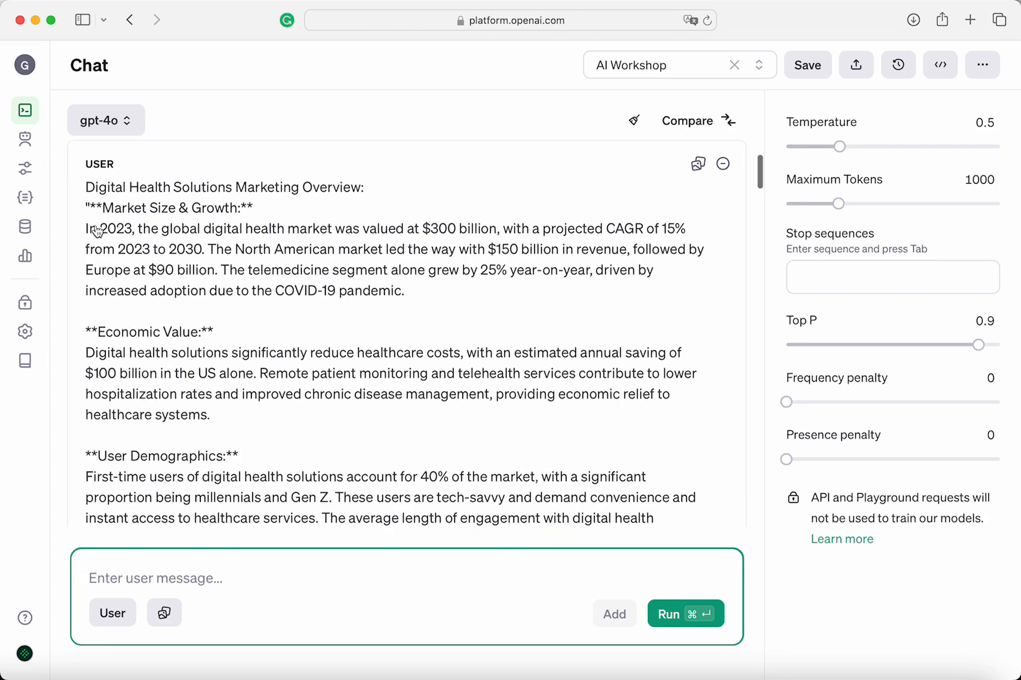
# Step: Insert "Context - " before "Digital Health Solutions Marketing Overview:" at the start of the user message
pyautogui.click(89, 210)
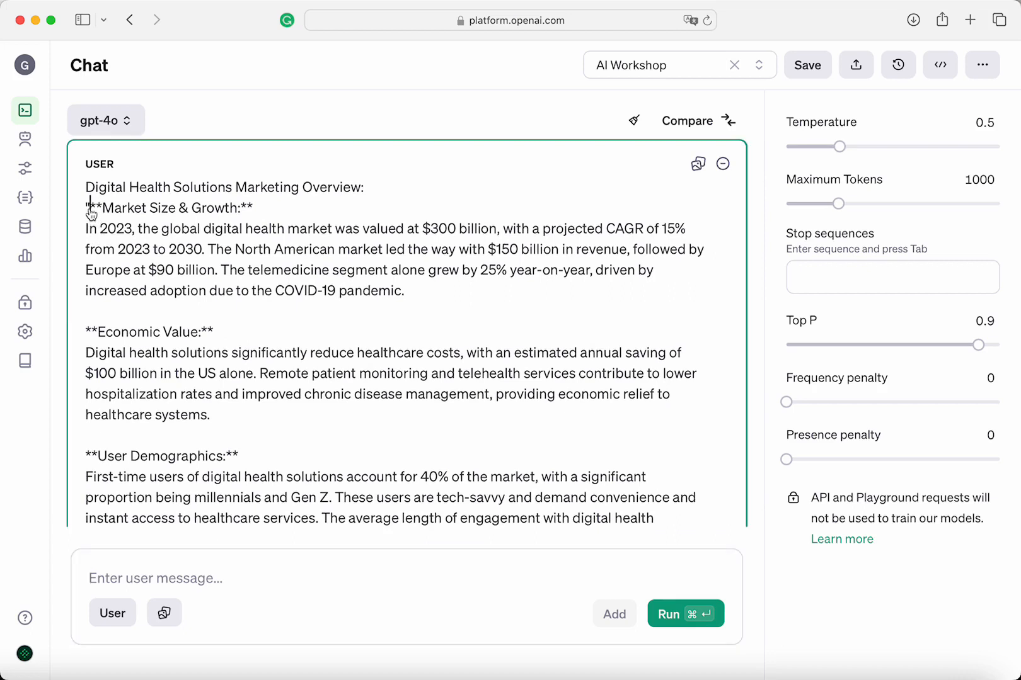
pyautogui.moveTo(84, 209); pyautogui.dragTo(92, 208)
pyautogui.click(87, 189)
pyautogui.write('Contex')
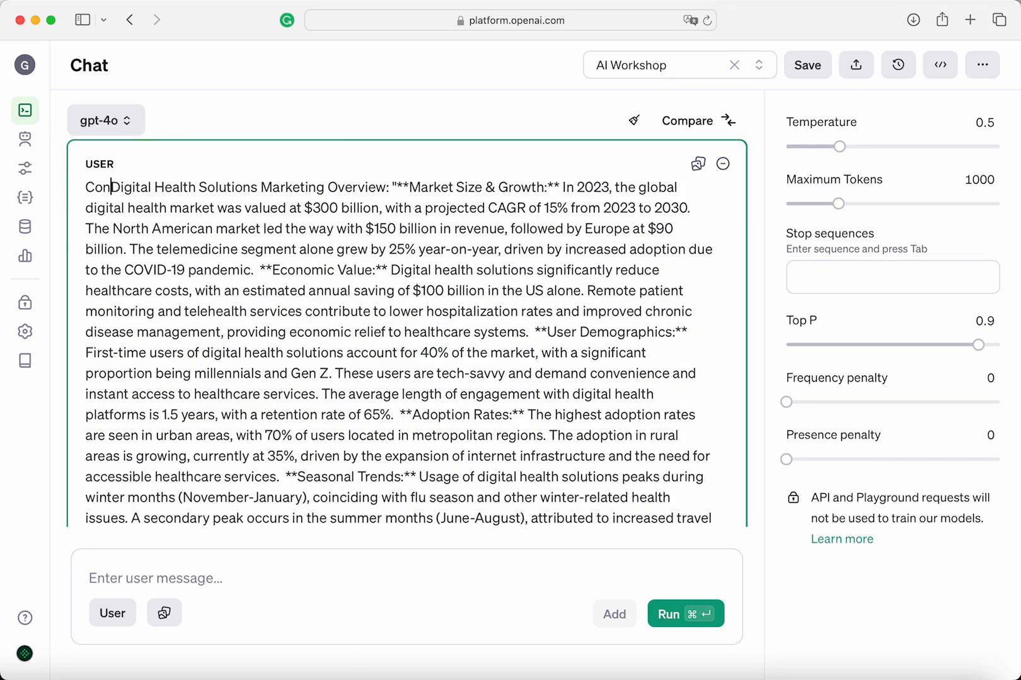
pyautogui.write('t -')
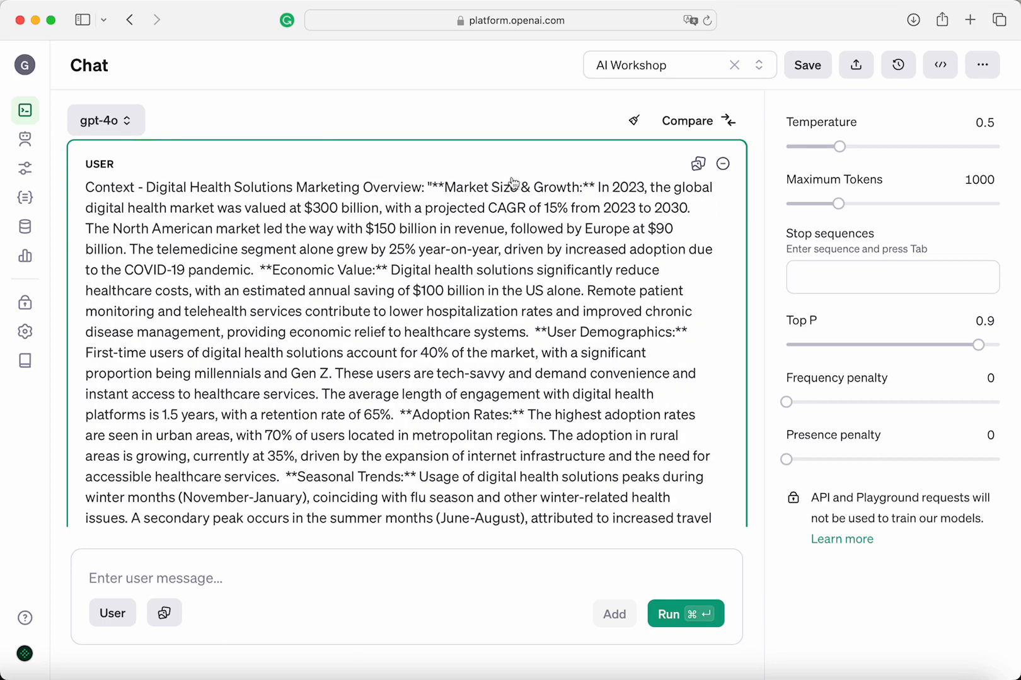
# Step: Put the Market Size & Growth section on its own line below the Context heading in the user message
pyautogui.click(427, 187)
pyautogui.press('Delete')
pyautogui.press('Delete')
pyautogui.press('Return')
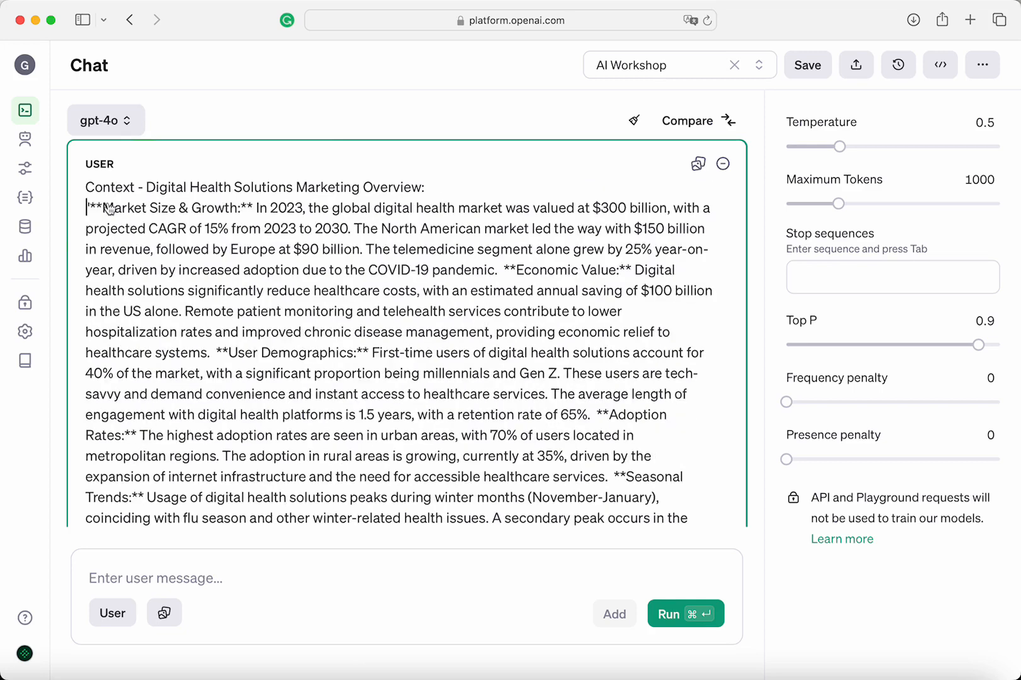
# Step: Examine the context's section headings in the user message, from Market Size & Growth through Product Segmentation to Key Trends
pyautogui.scroll(-2, 165, 287)
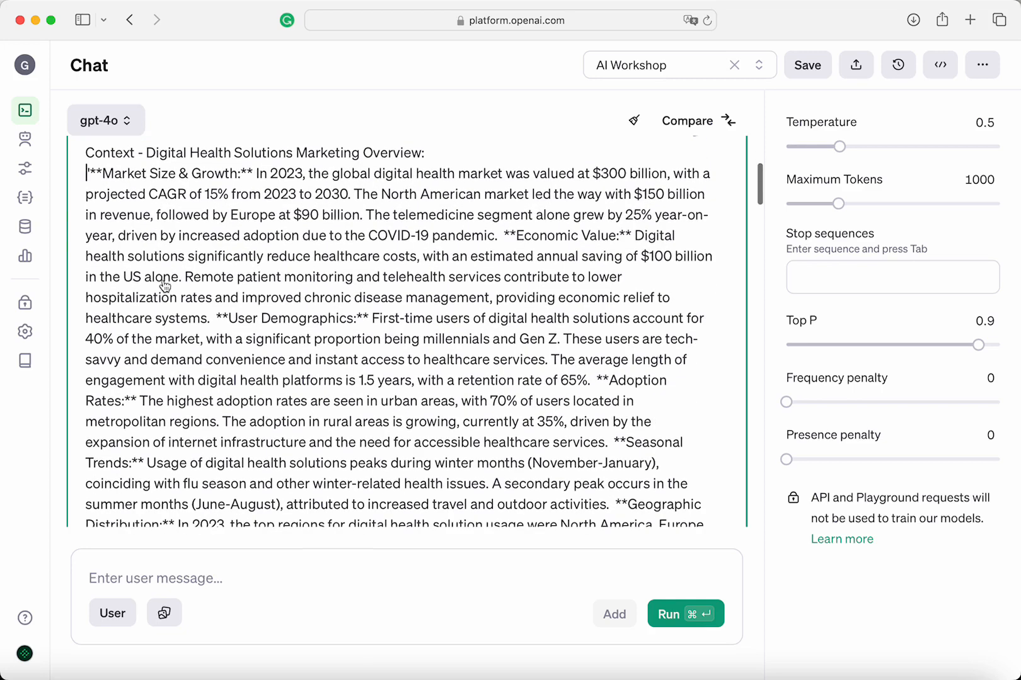
pyautogui.moveTo(96, 174); pyautogui.dragTo(253, 180)
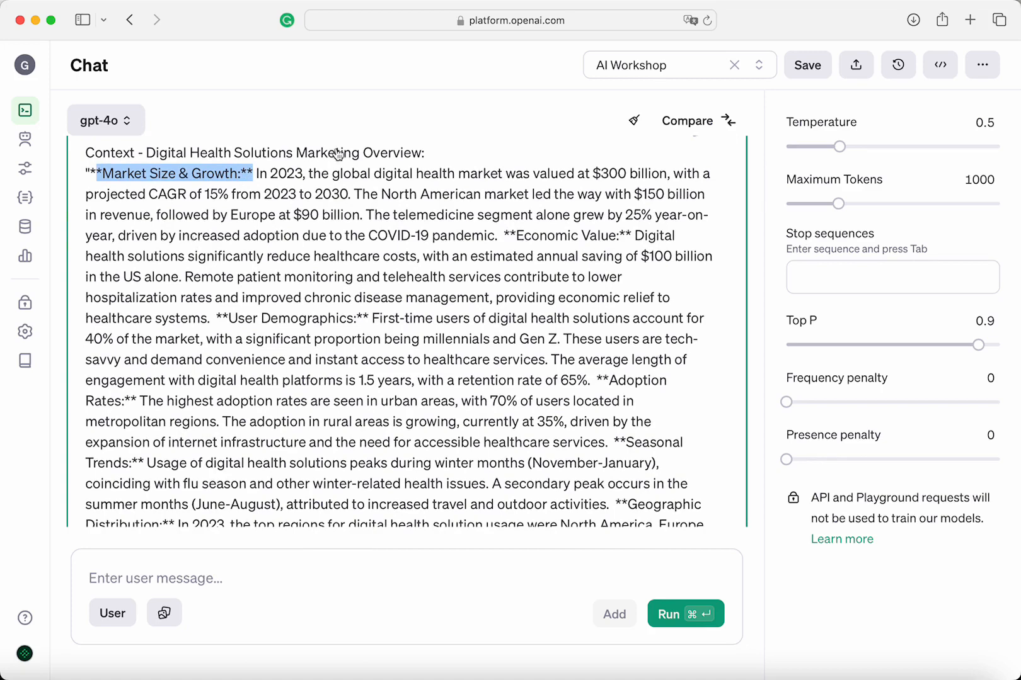
pyautogui.scroll(-1, 443, 240)
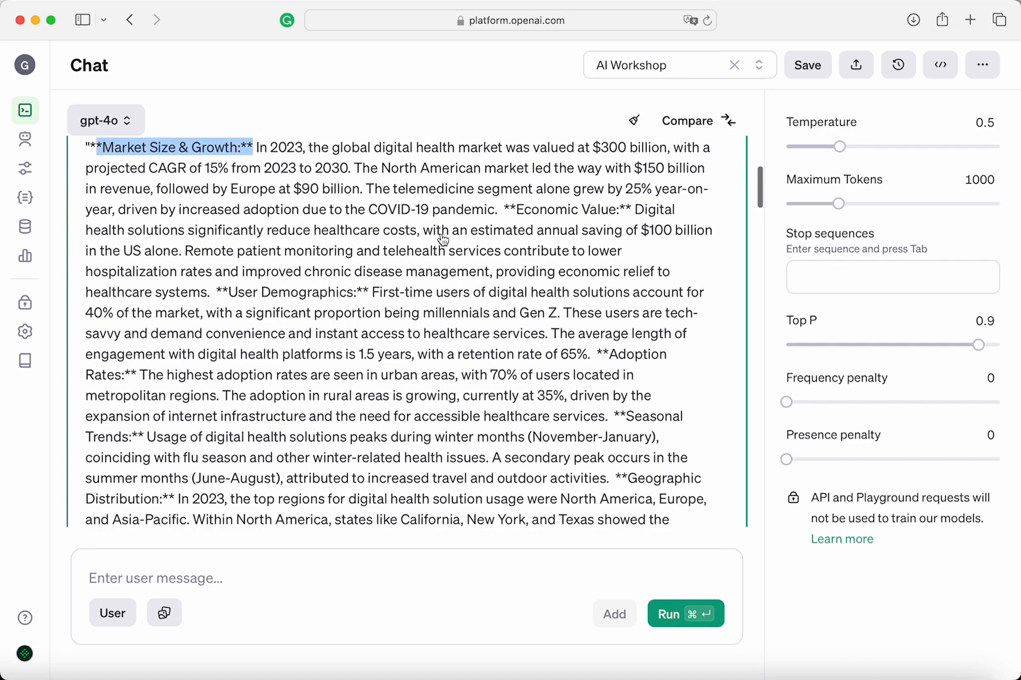
pyautogui.moveTo(523, 214); pyautogui.dragTo(622, 215)
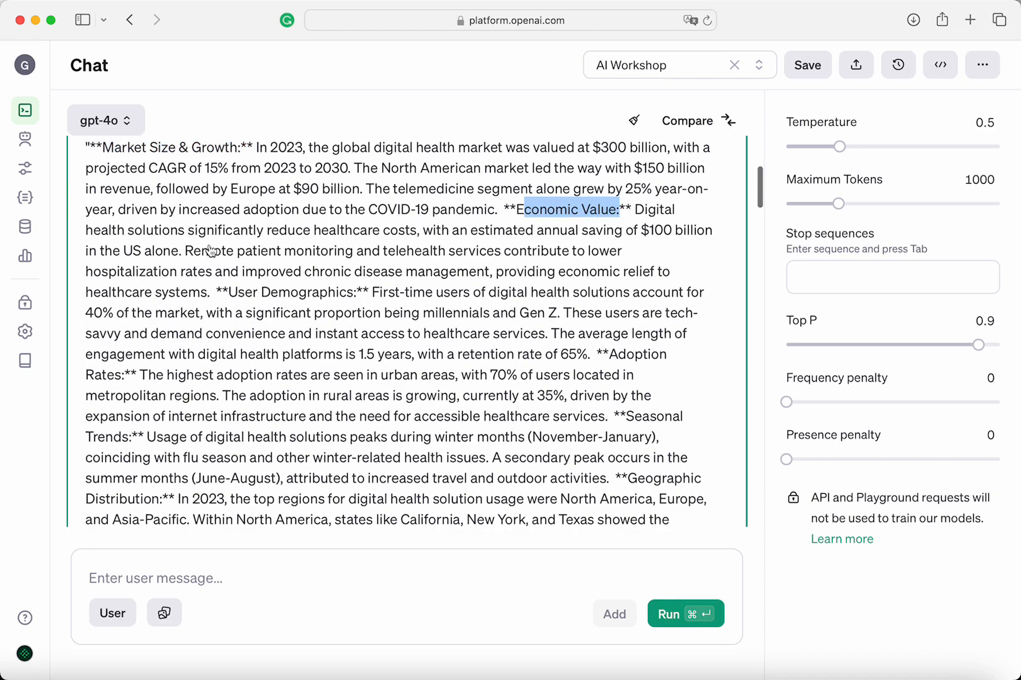
pyautogui.moveTo(228, 293); pyautogui.dragTo(358, 296)
pyautogui.scroll(-3, 358, 297)
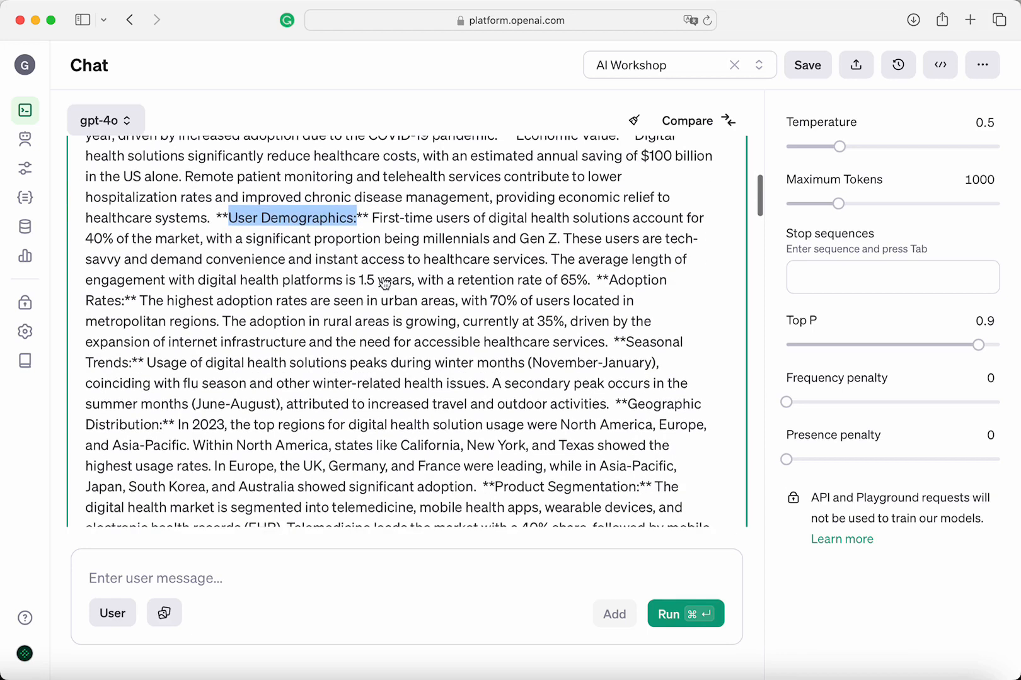
pyautogui.moveTo(600, 281); pyautogui.dragTo(136, 302)
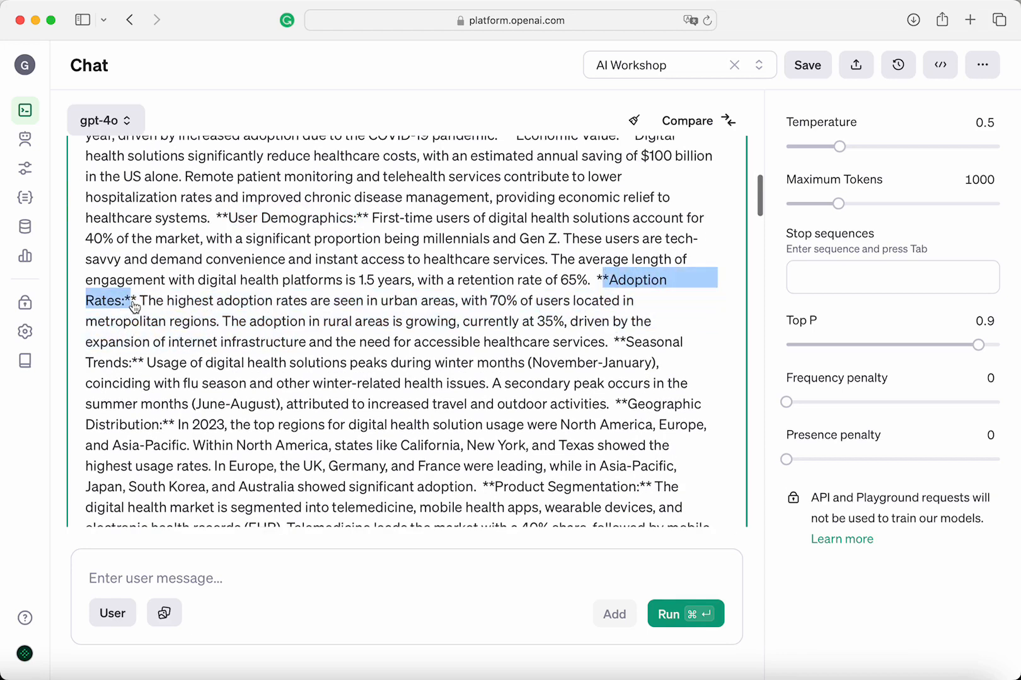
pyautogui.scroll(-2, 230, 371)
pyautogui.moveTo(619, 291); pyautogui.dragTo(145, 316)
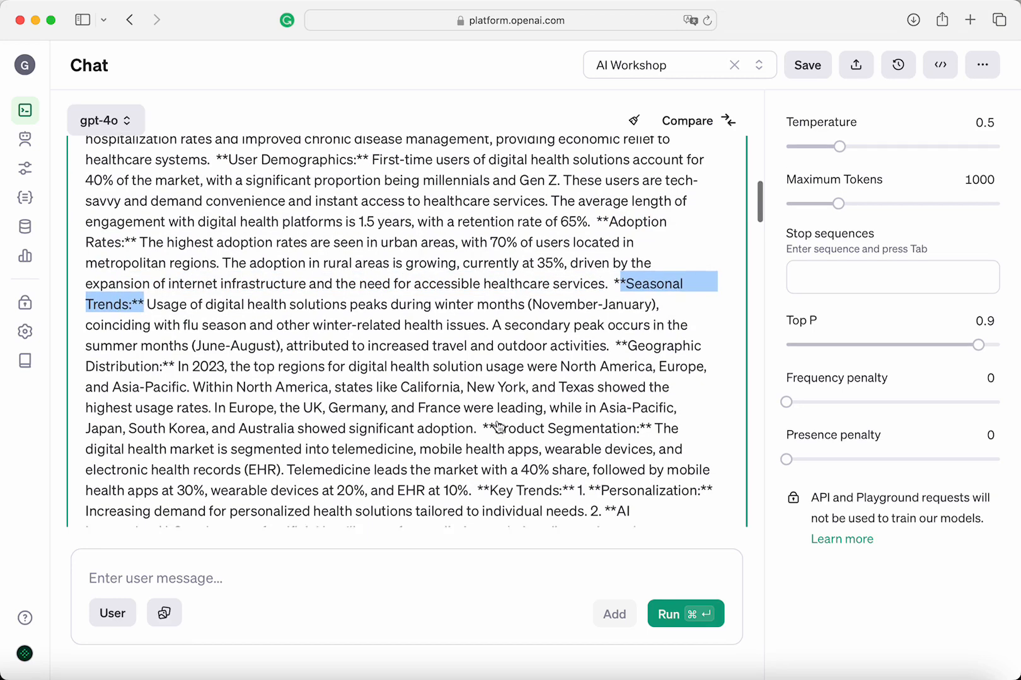
pyautogui.scroll(-1, 697, 293)
pyautogui.moveTo(620, 322); pyautogui.dragTo(162, 349)
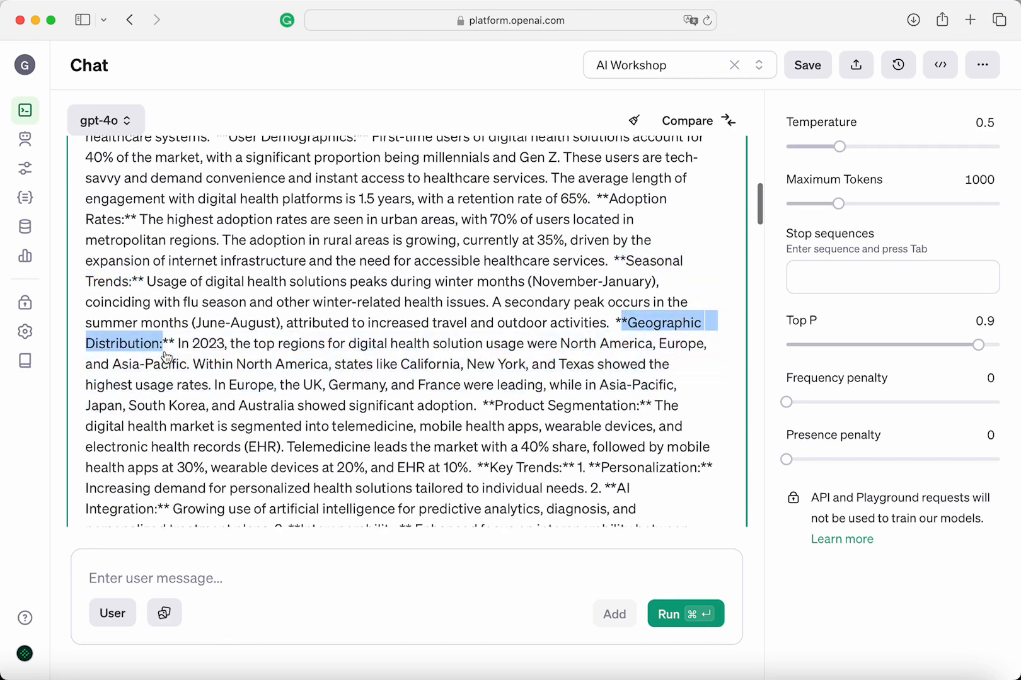
pyautogui.scroll(-1, 456, 447)
pyautogui.moveTo(491, 365); pyautogui.dragTo(639, 365)
pyautogui.scroll(-3, 630, 366)
pyautogui.moveTo(480, 326); pyautogui.dragTo(697, 327)
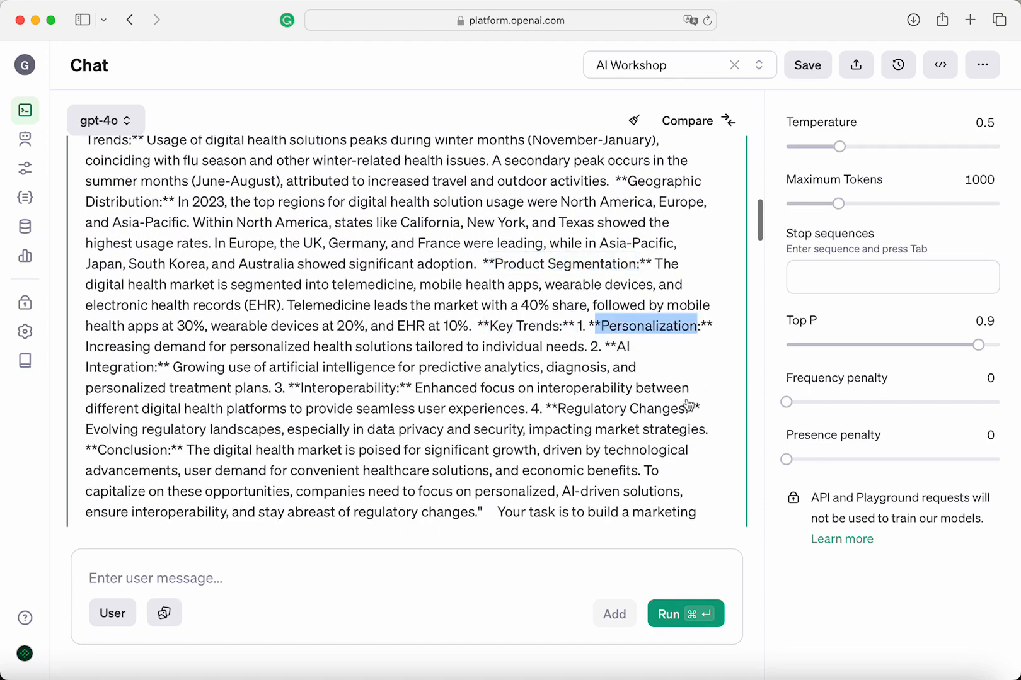
# Step: Separate the paragraph starting "Your task is to build a marketing persona" from the context with a blank line
pyautogui.scroll(-5, 378, 328)
pyautogui.scroll(2, 314, 309)
pyautogui.scroll(5, 313, 309)
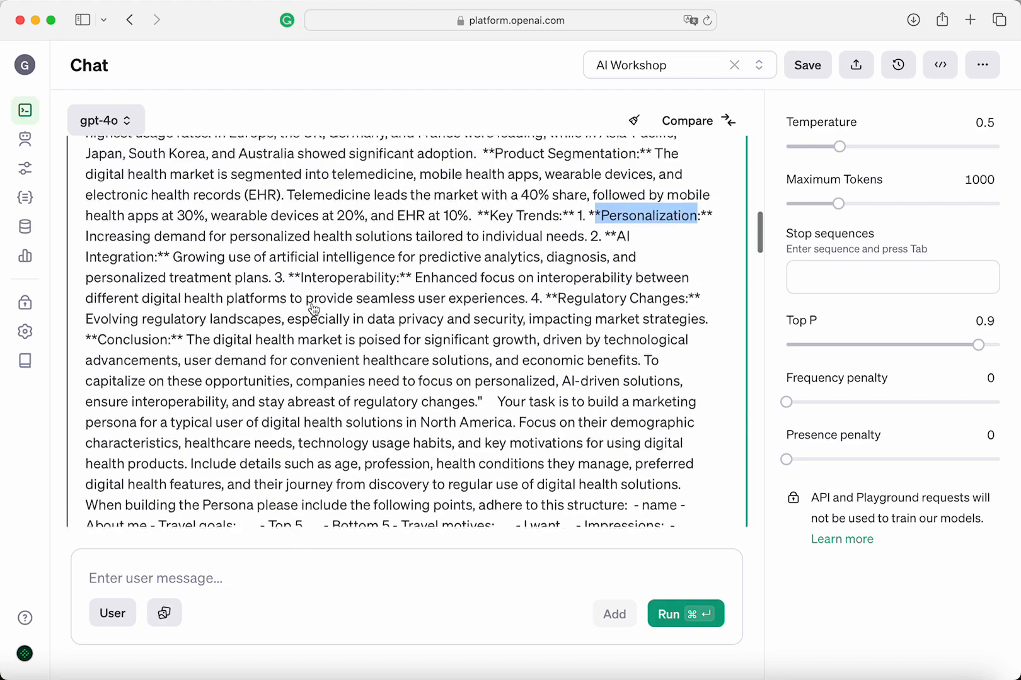
pyautogui.scroll(-5, 304, 411)
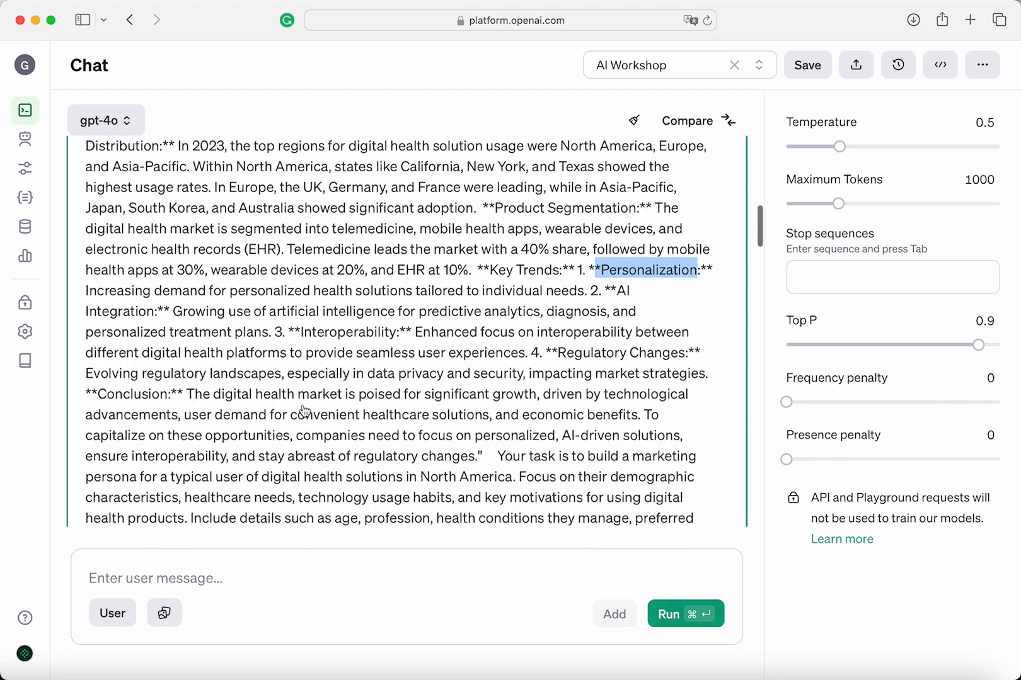
pyautogui.scroll(-1, 630, 322)
pyautogui.scroll(-4, 516, 287)
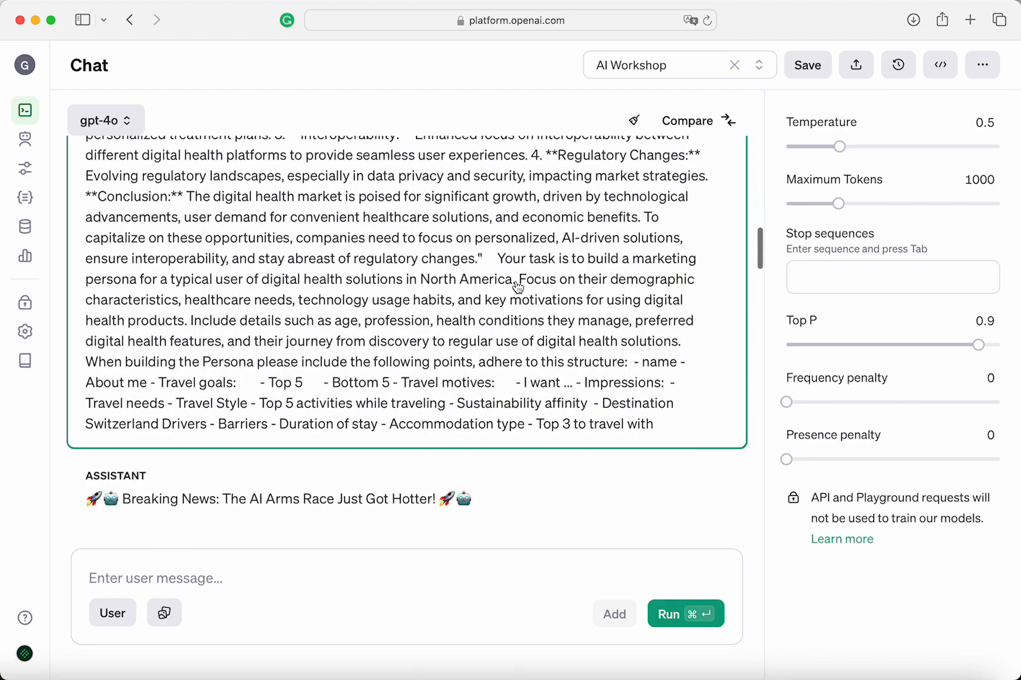
pyautogui.click(498, 279)
pyautogui.press('Return')
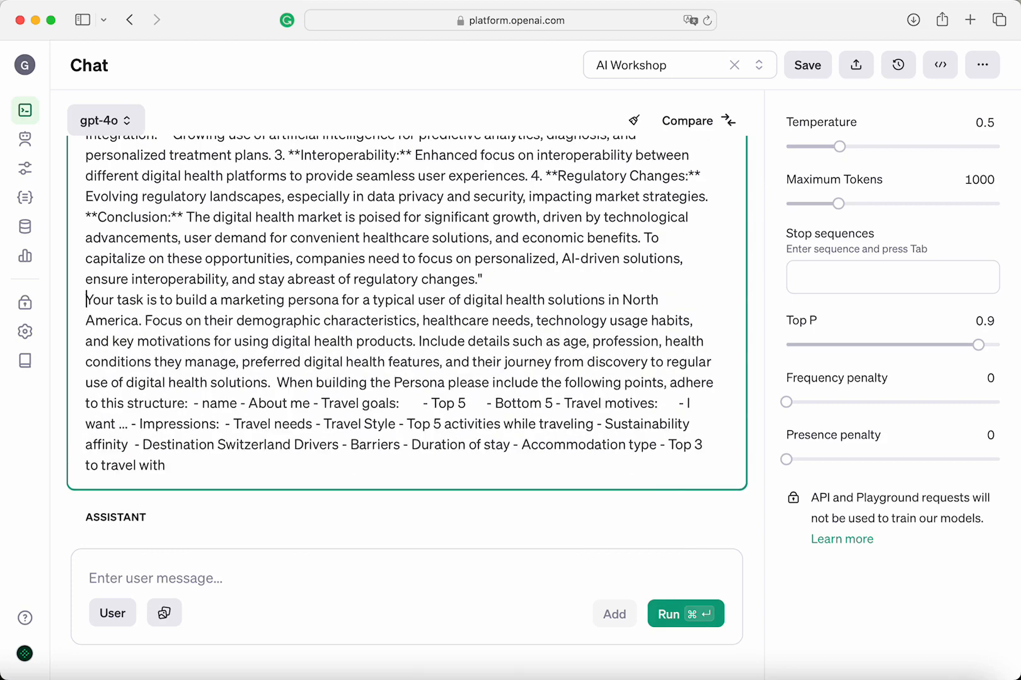
pyautogui.press('Return')
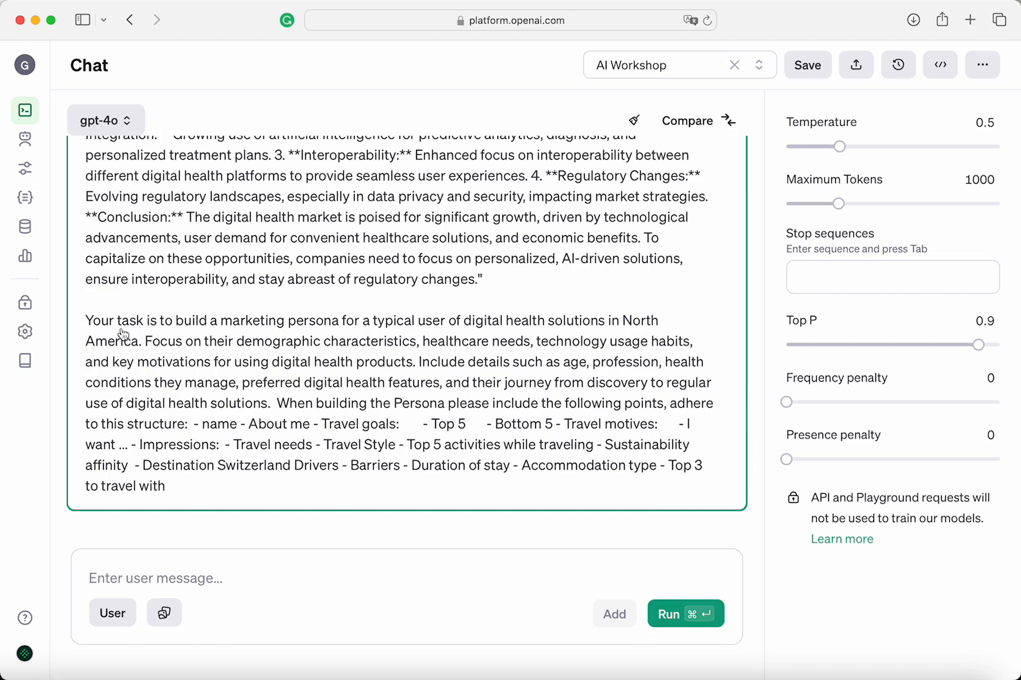
# Step: Separate the paragraph starting "When building the Persona" from the task description with a blank line
pyautogui.click(145, 340)
pyautogui.click(277, 406)
pyautogui.press('Return')
pyautogui.press('Return')
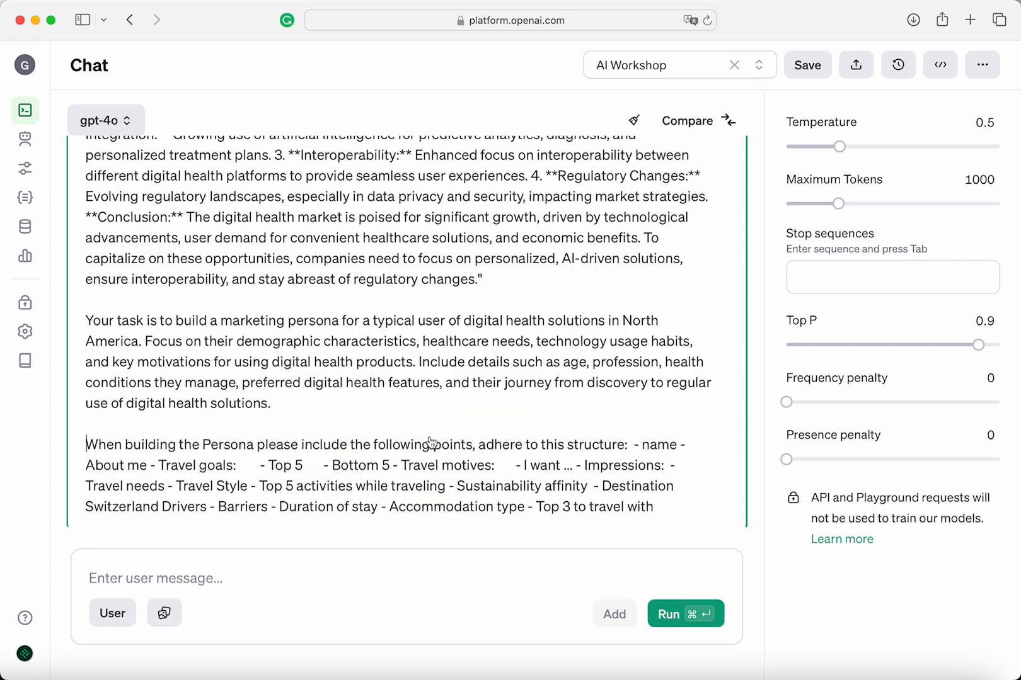
# Step: Start the persona structure list, beginning with "- name", on a new line after "adhere to this structure:"
pyautogui.scroll(-3, 484, 472)
pyautogui.click(635, 348)
pyautogui.press('Return')
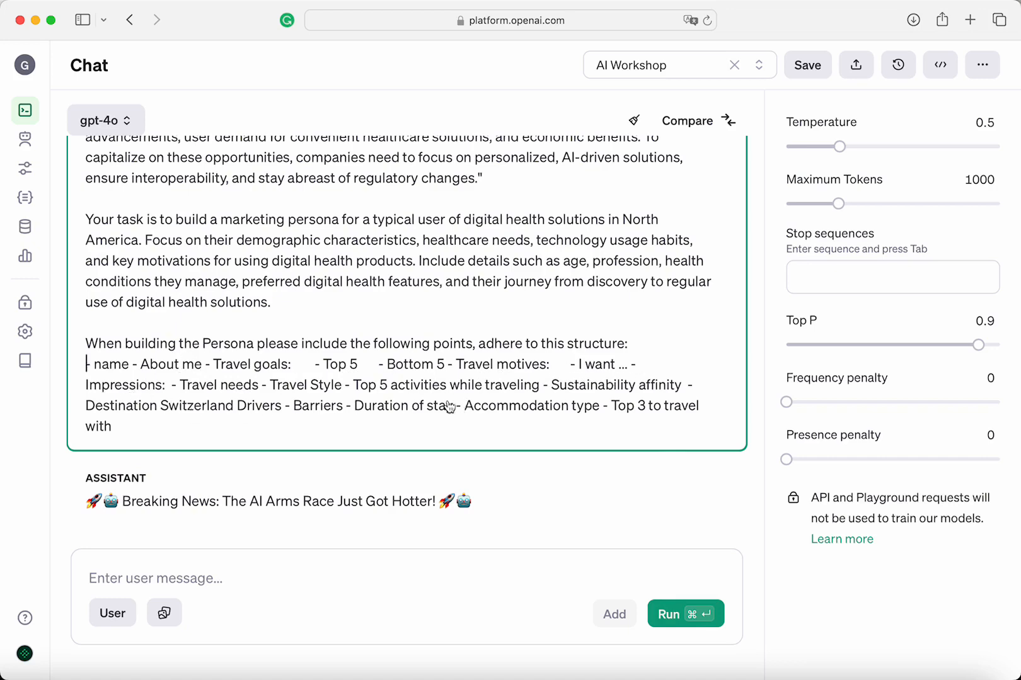
# Step: Set the frequency penalty to 0.1
pyautogui.scroll(-1, 476, 401)
pyautogui.scroll(1, 475, 400)
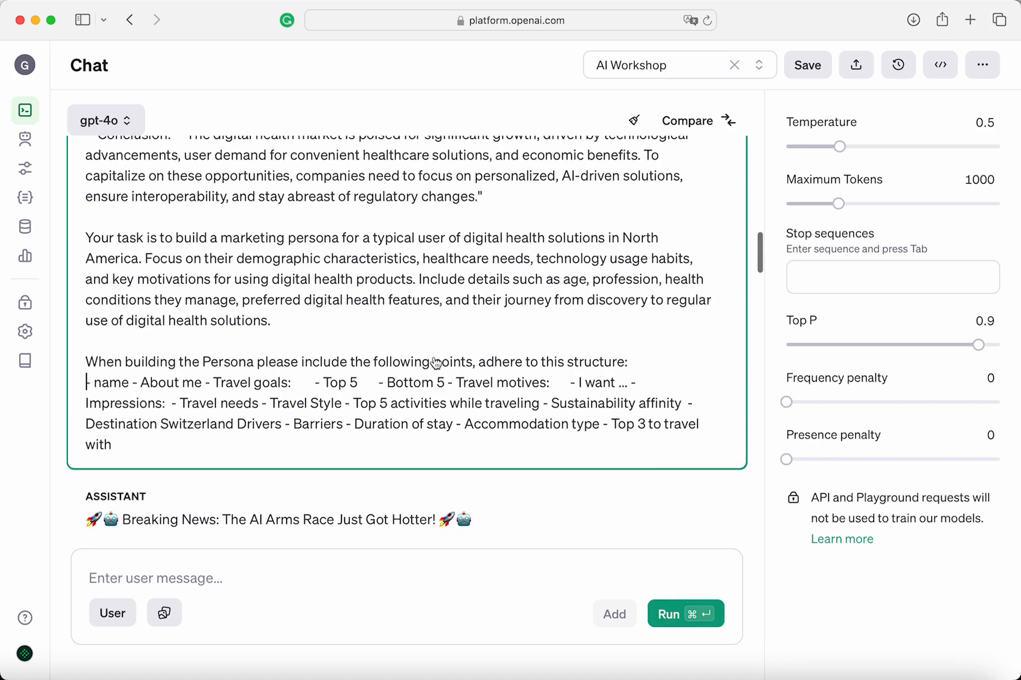
pyautogui.scroll(1, 435, 363)
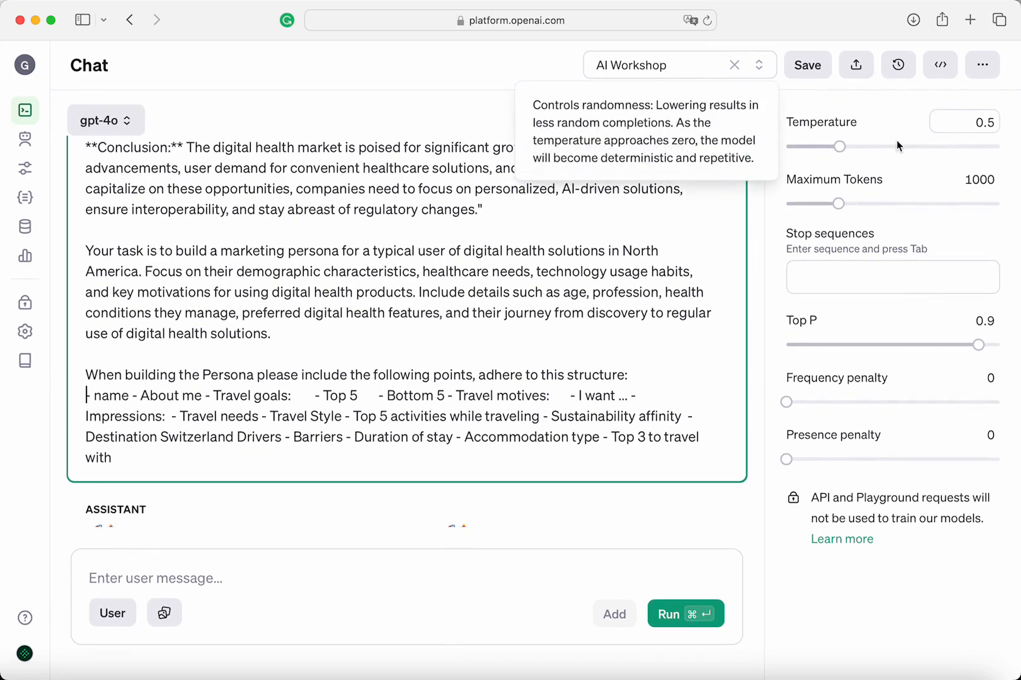
pyautogui.moveTo(856, 172)
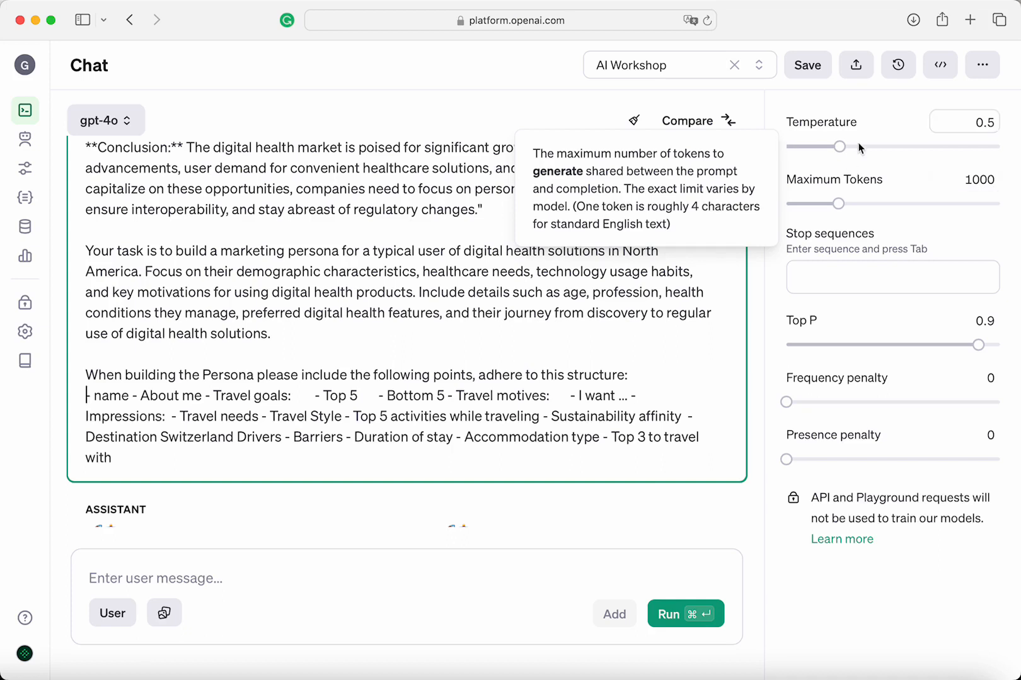
pyautogui.moveTo(937, 150)
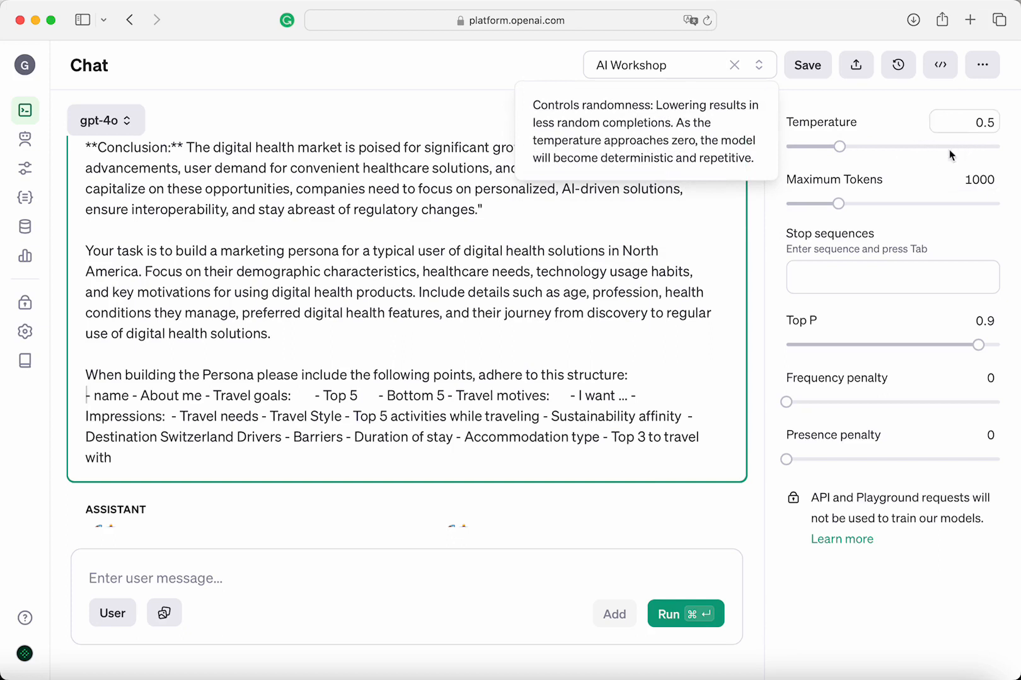
pyautogui.moveTo(898, 187)
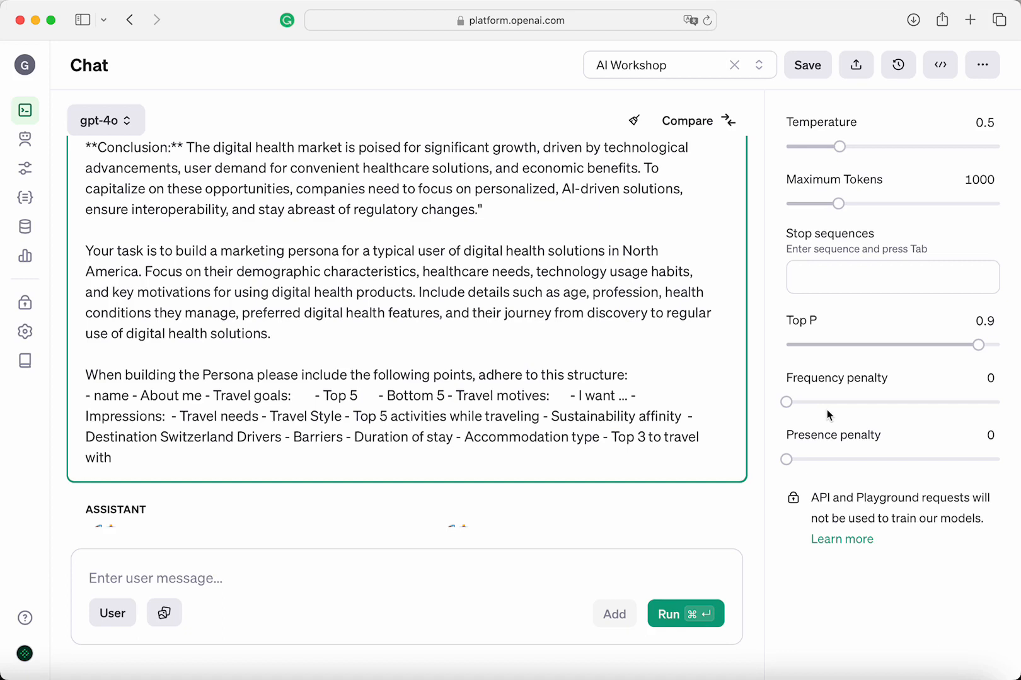
pyautogui.moveTo(786, 402); pyautogui.dragTo(798, 403)
pyautogui.moveTo(795, 403); pyautogui.dragTo(798, 404)
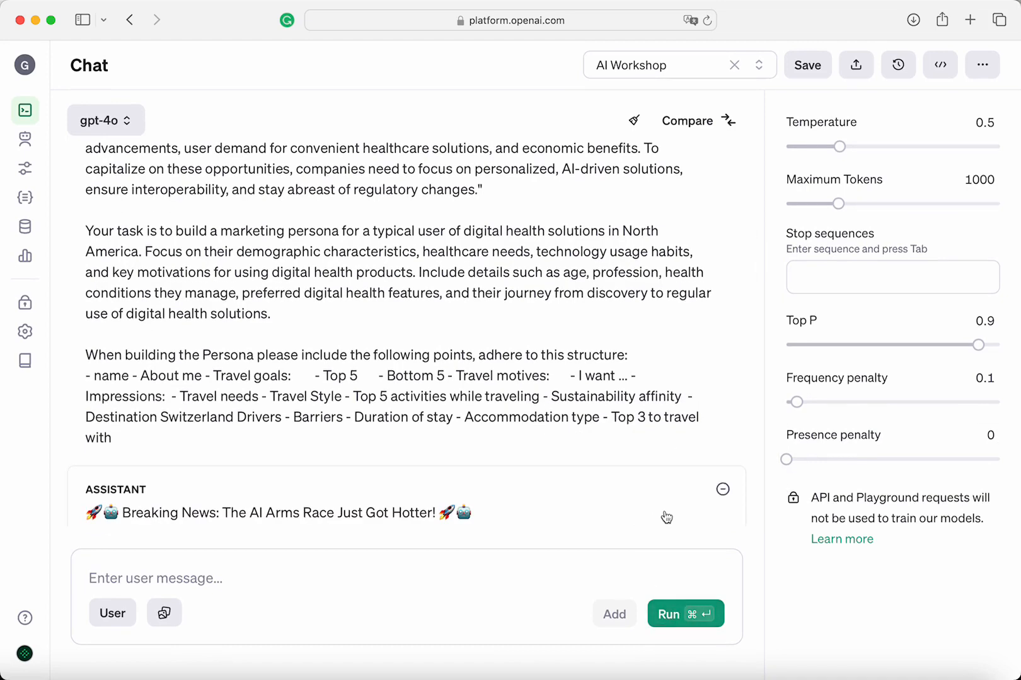
# Step: Remove the two old assistant replies below the user message and run the persona prompt
pyautogui.click(723, 493)
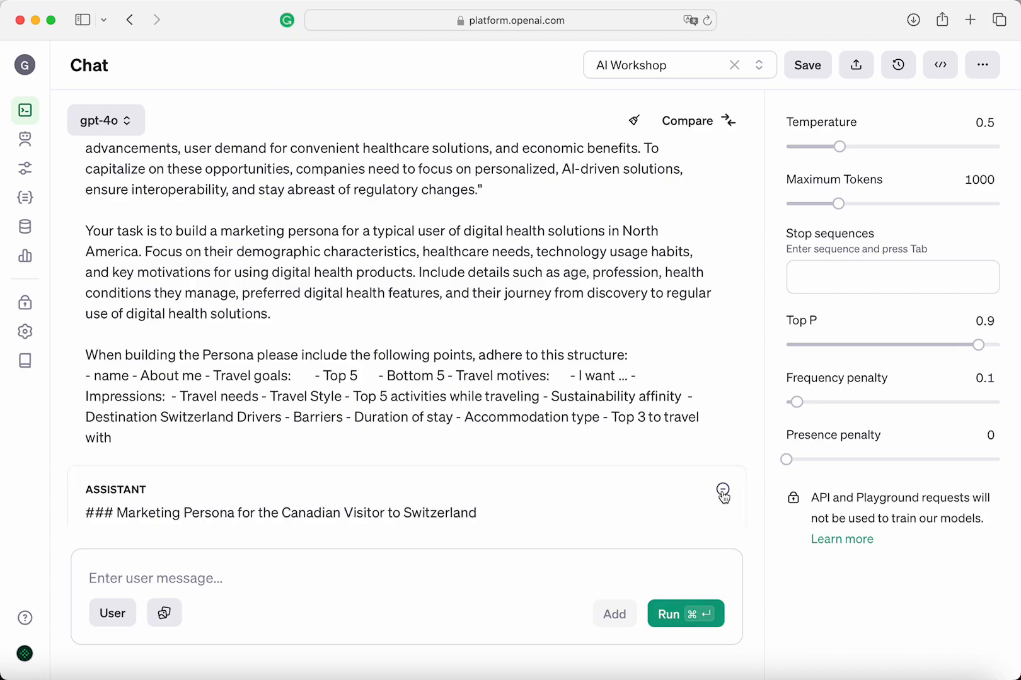
pyautogui.click(722, 493)
pyautogui.scroll(5, 693, 504)
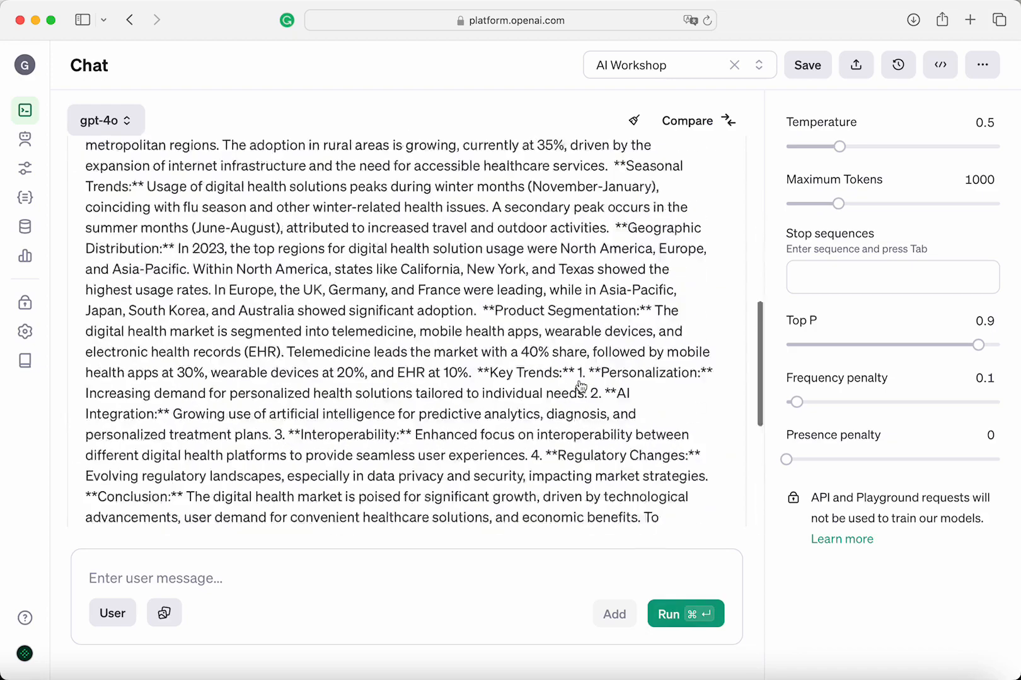
pyautogui.scroll(-5, 655, 516)
pyautogui.click(673, 620)
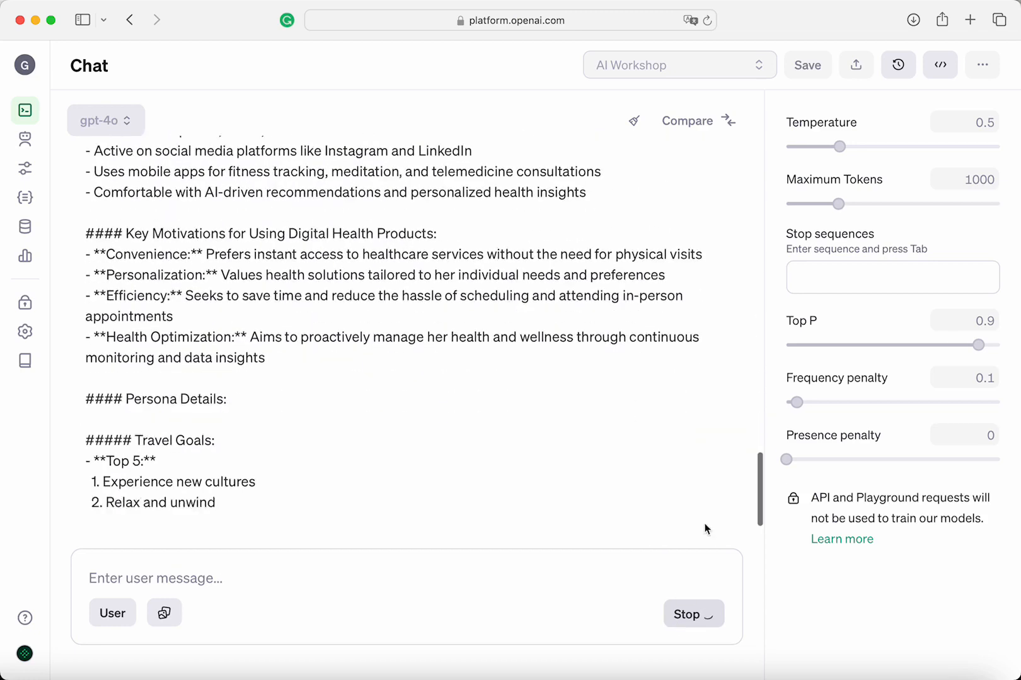
pyautogui.moveTo(957, 185)
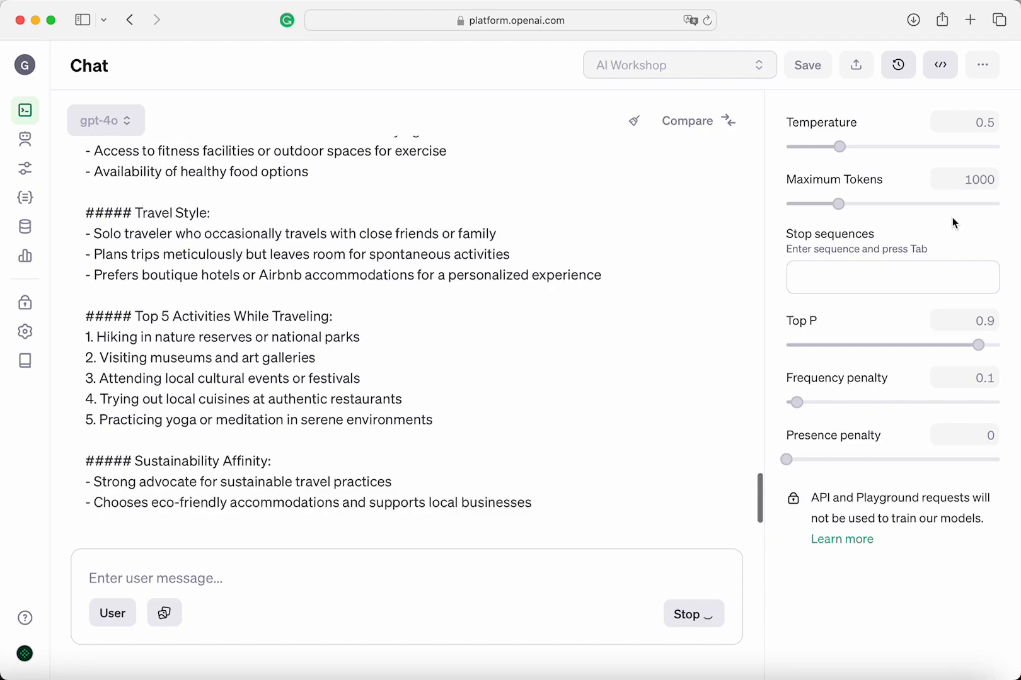
# Step: Examine the generated persona's About Me, Healthcare Needs, Technology Usage Habits and Key Motivations sections
pyautogui.scroll(-10, 327, 187)
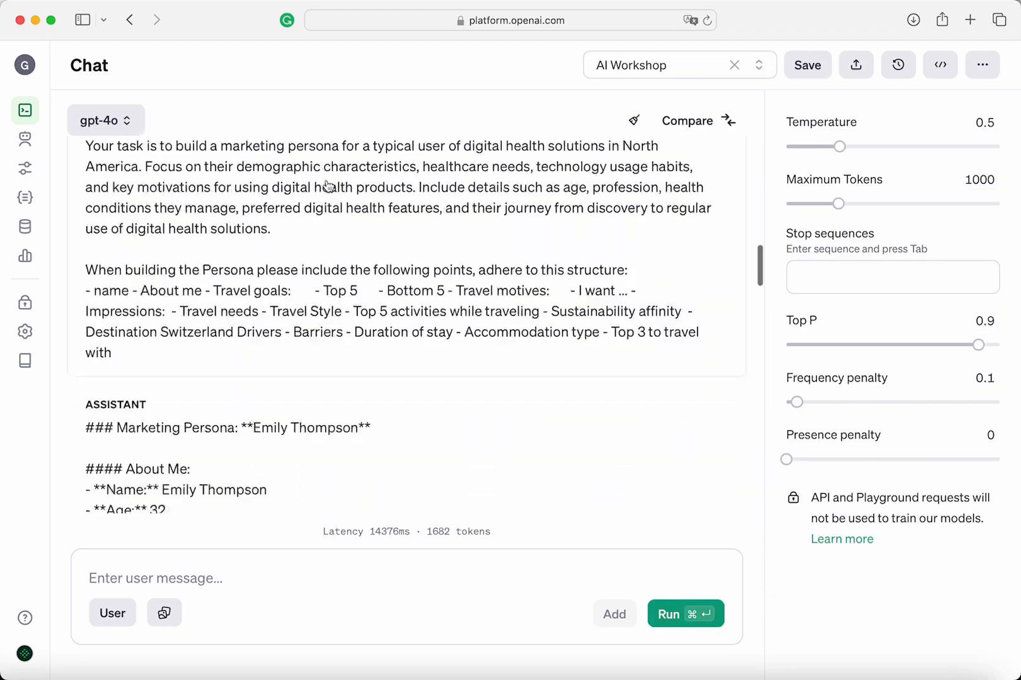
pyautogui.scroll(-5, 326, 186)
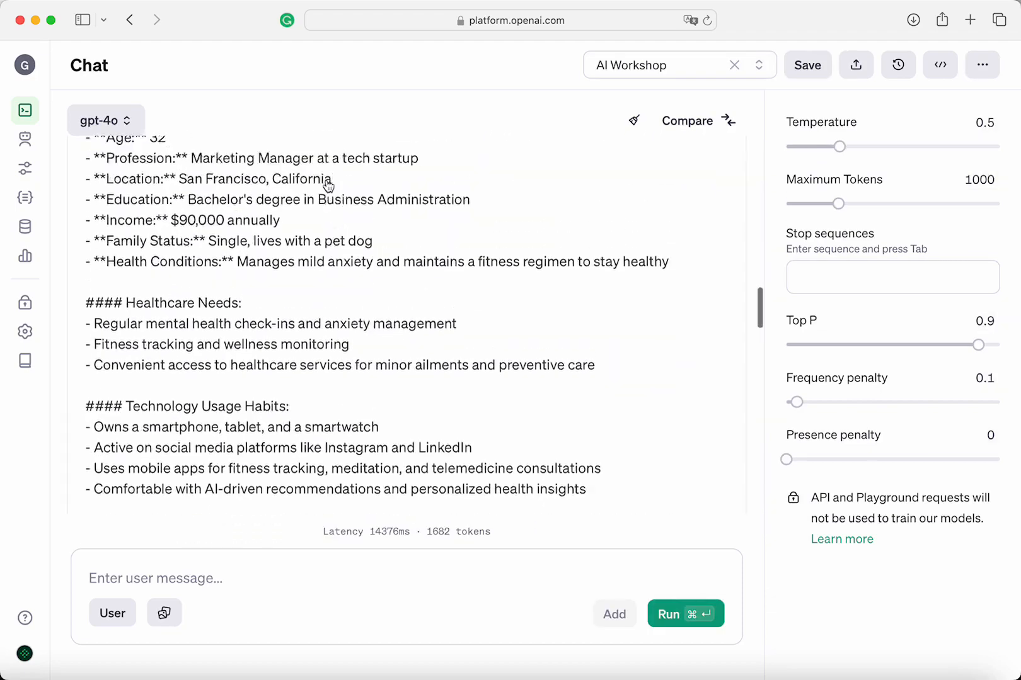
pyautogui.scroll(1, 326, 185)
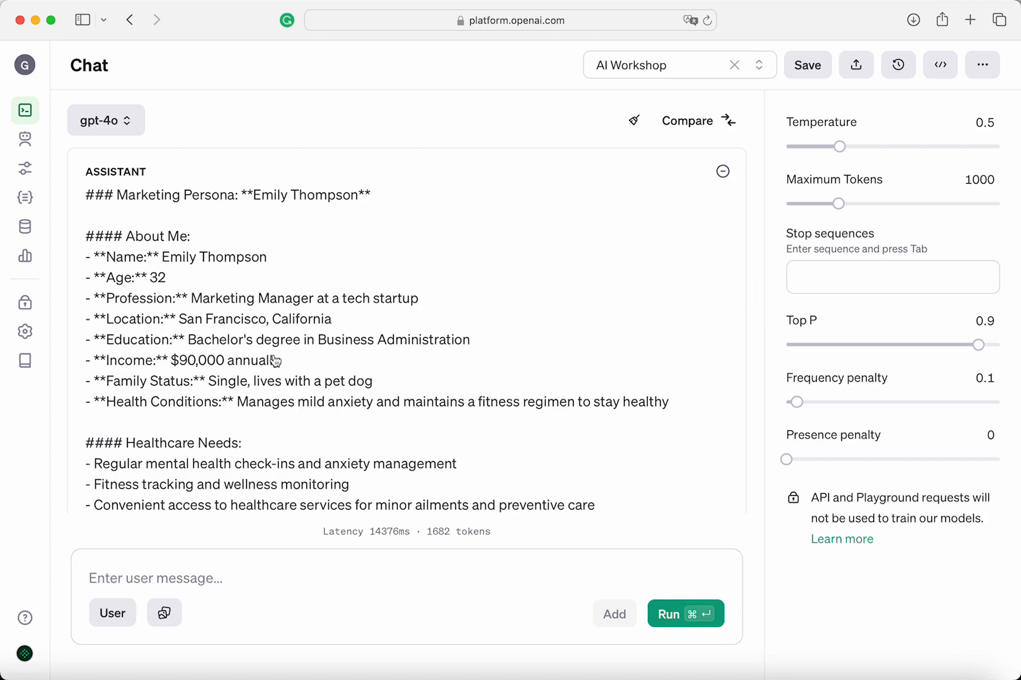
pyautogui.scroll(-3, 364, 413)
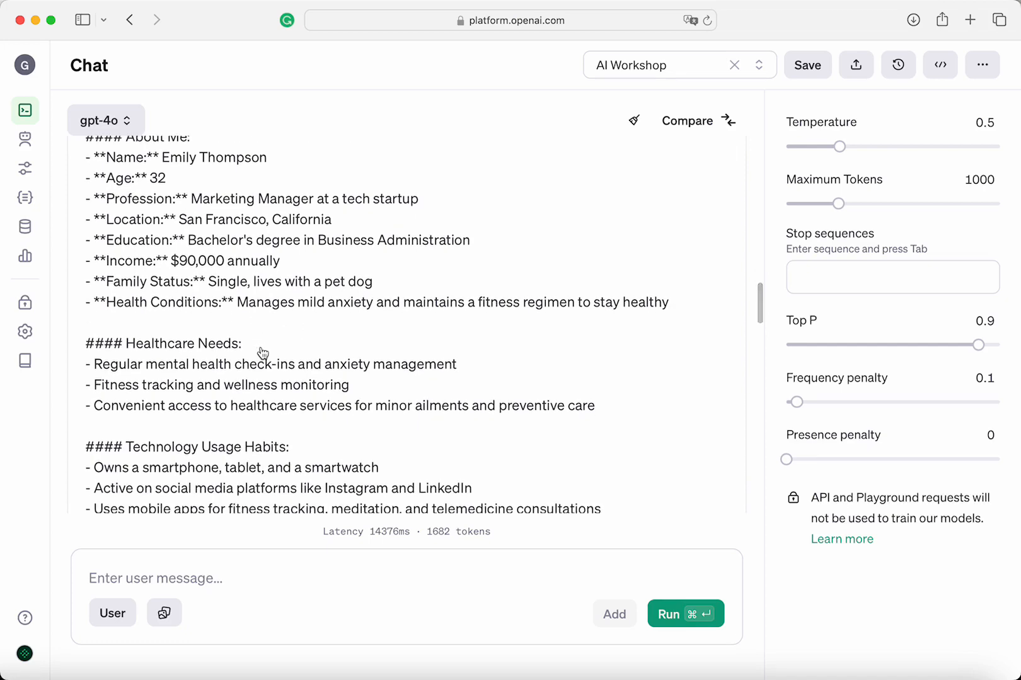
pyautogui.scroll(-5, 264, 353)
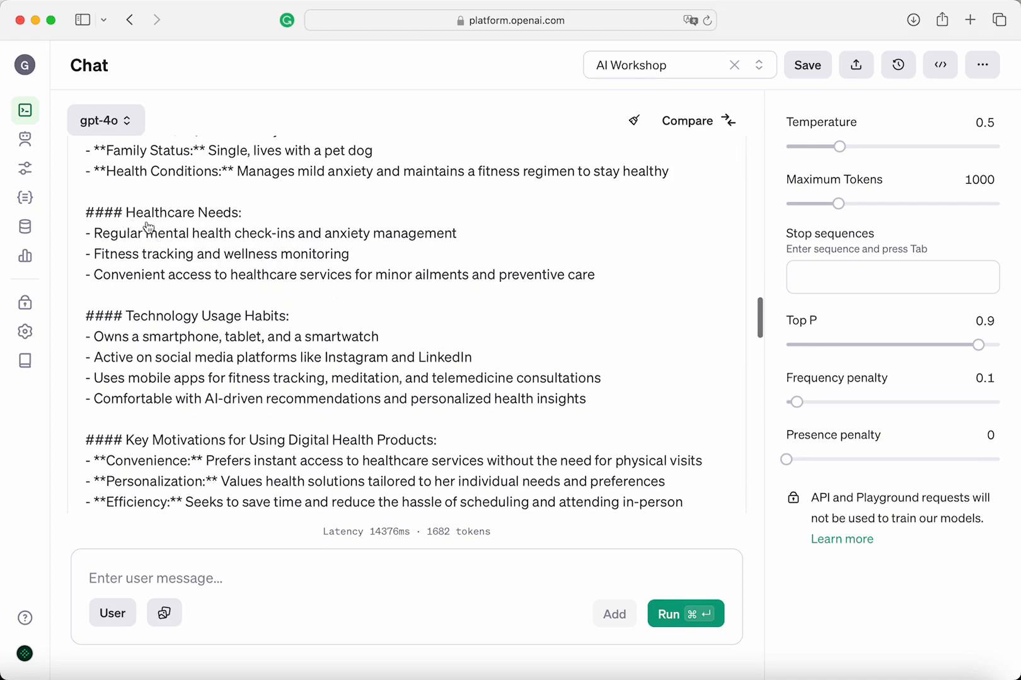
pyautogui.click(103, 234)
pyautogui.moveTo(103, 235); pyautogui.dragTo(188, 239)
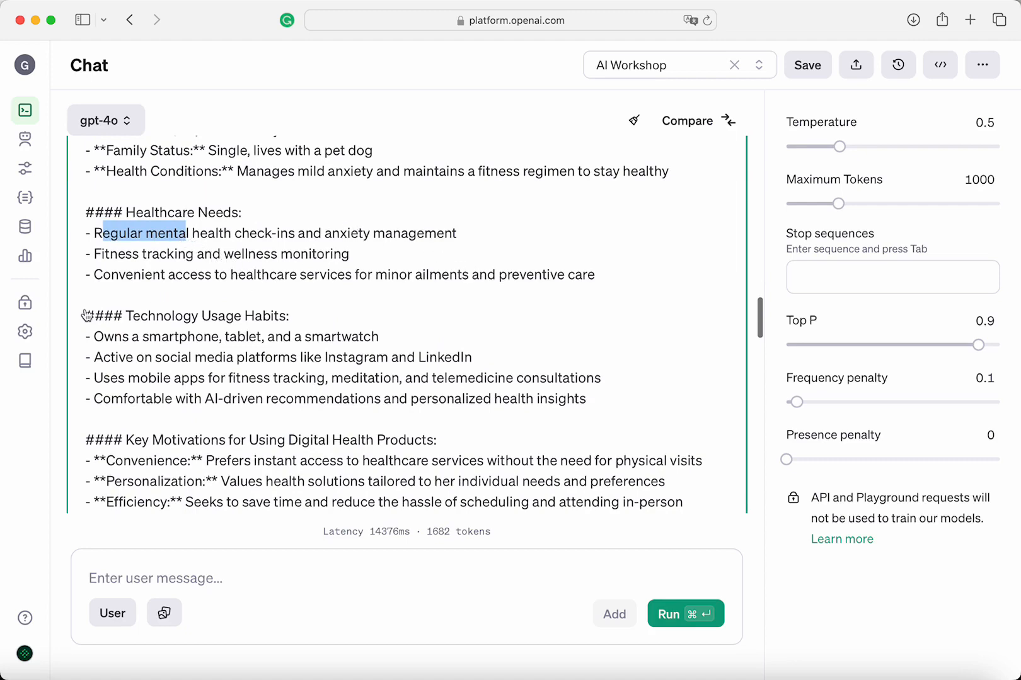
pyautogui.scroll(-2, 259, 278)
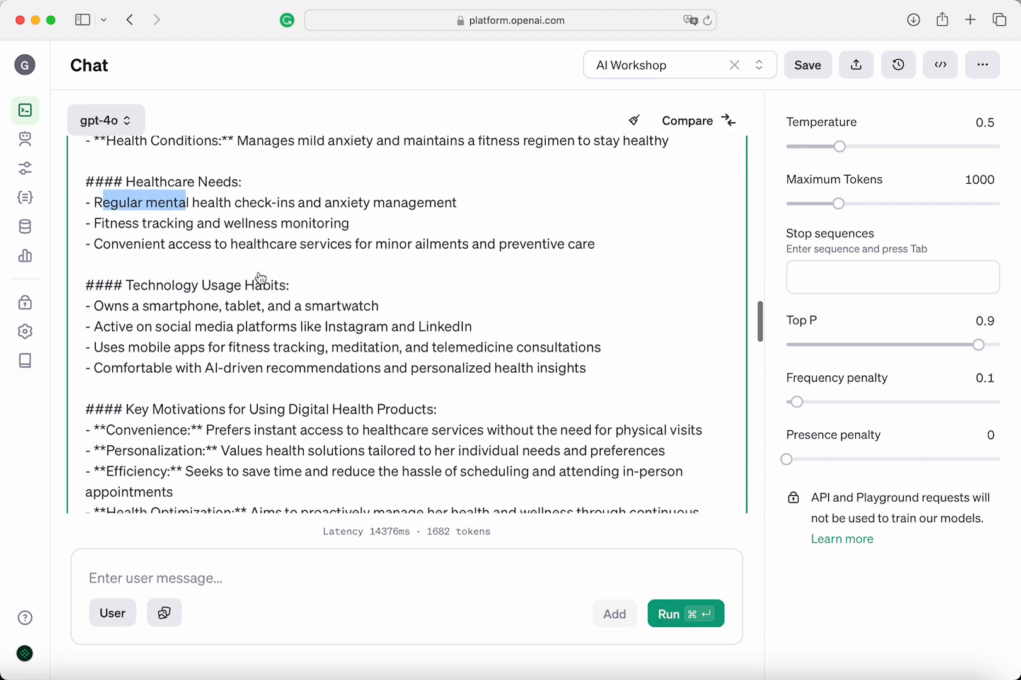
pyautogui.scroll(-2, 260, 277)
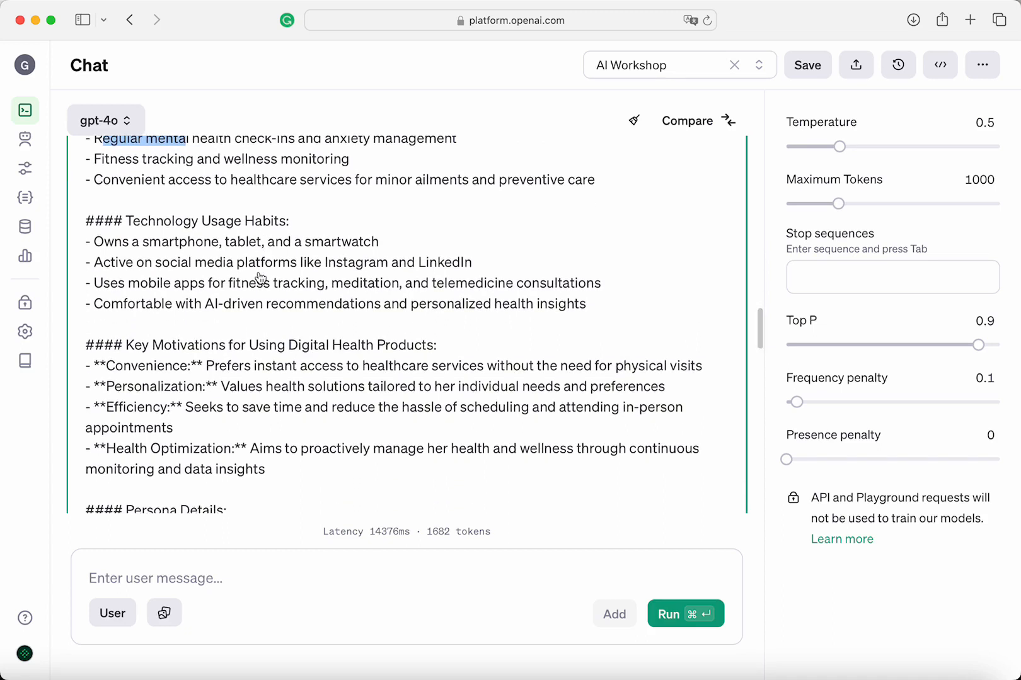
pyautogui.scroll(-1, 262, 277)
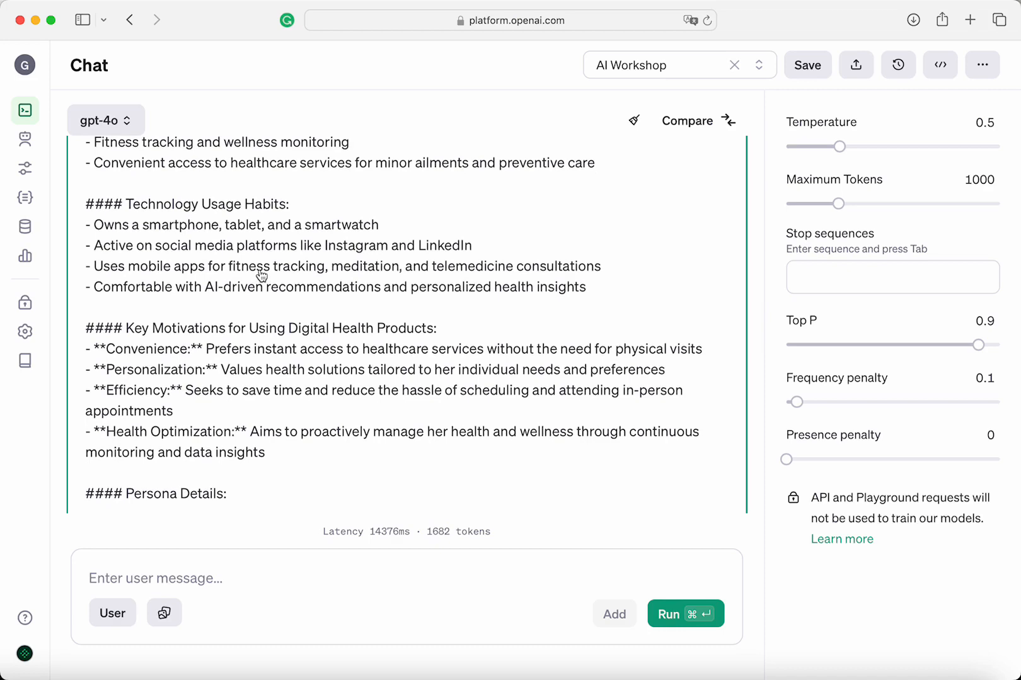
pyautogui.scroll(-1, 261, 277)
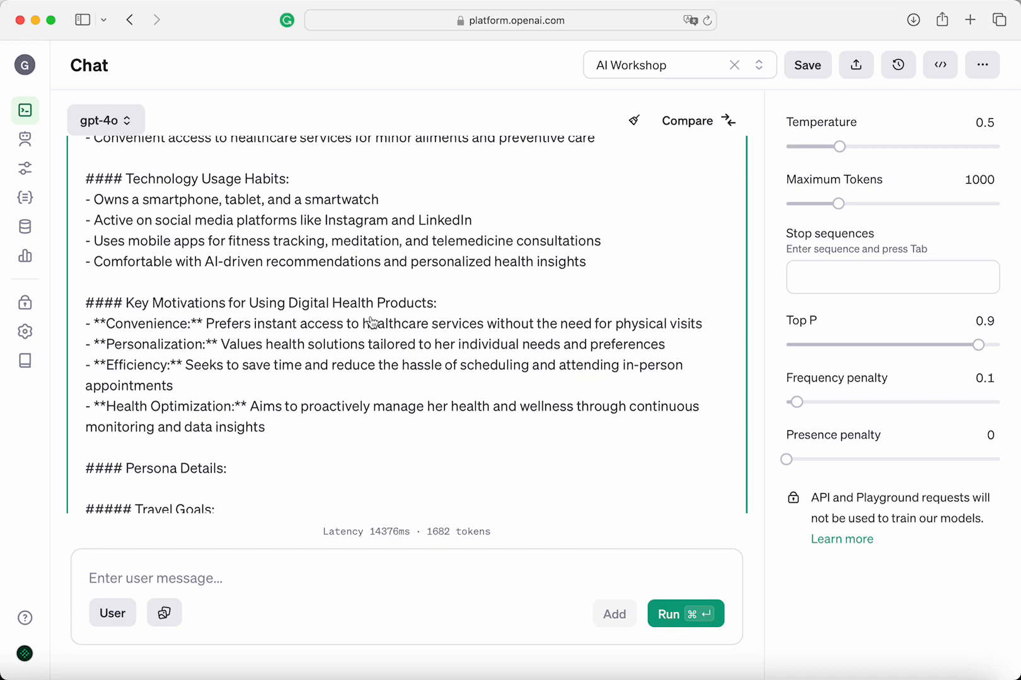
pyautogui.scroll(-1, 372, 322)
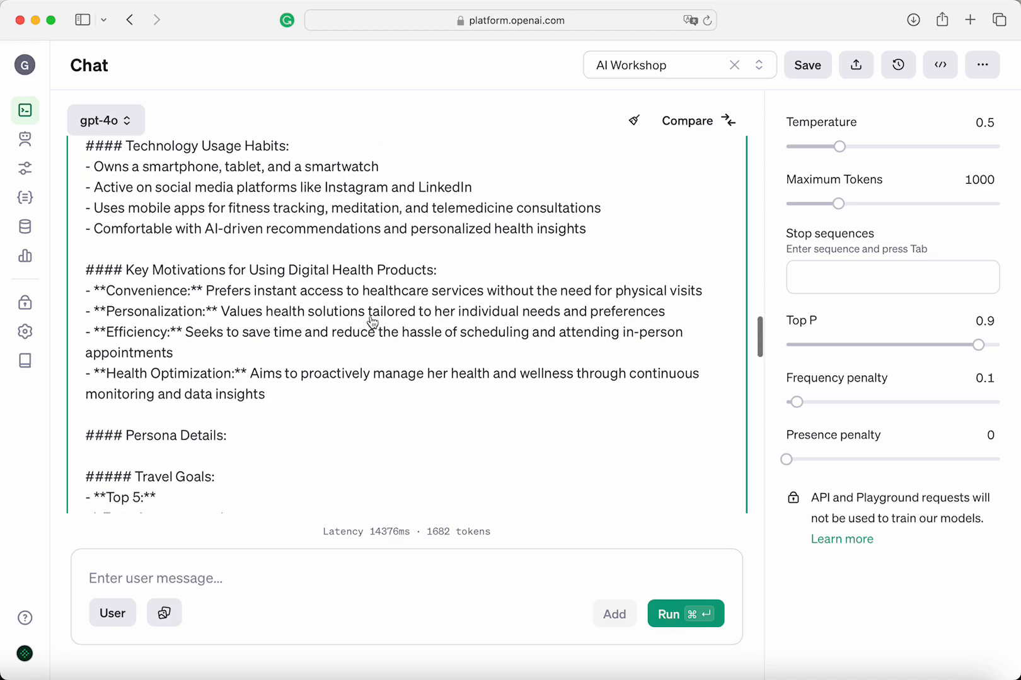
pyautogui.scroll(-3, 372, 322)
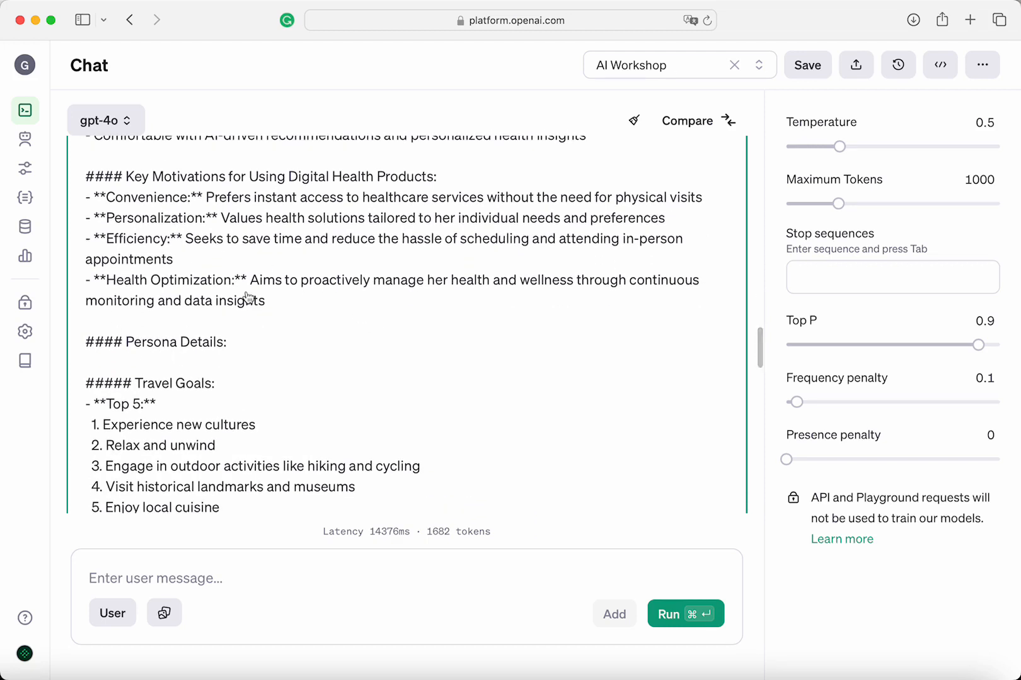
# Step: Examine the Top 5 and Bottom 5 lists under Travel Goals in the persona details
pyautogui.scroll(-2, 149, 322)
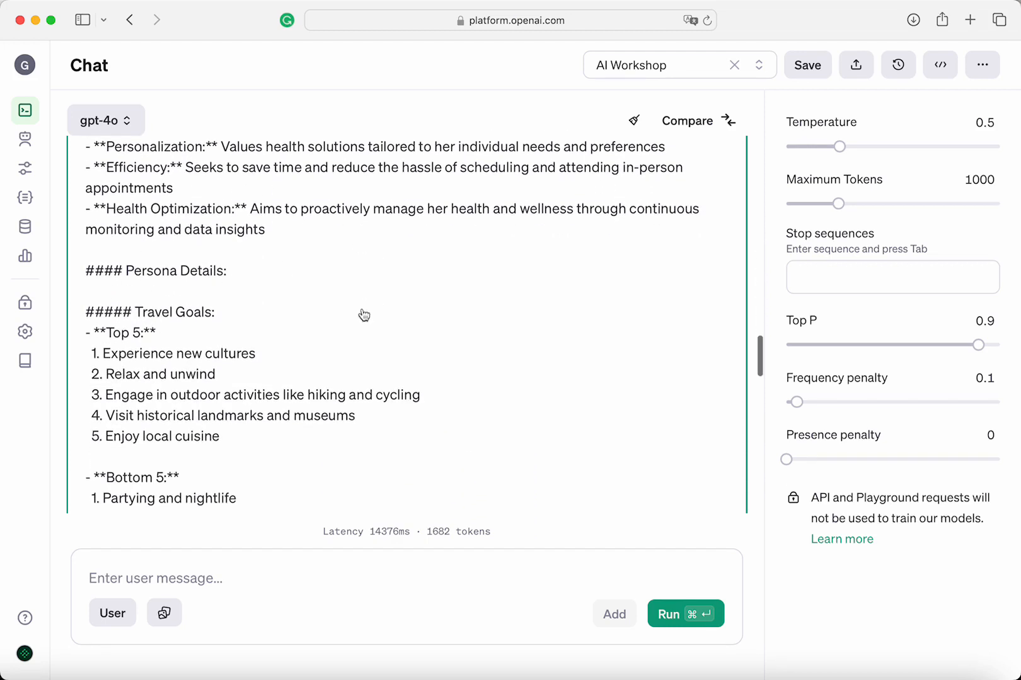
pyautogui.scroll(-2, 376, 327)
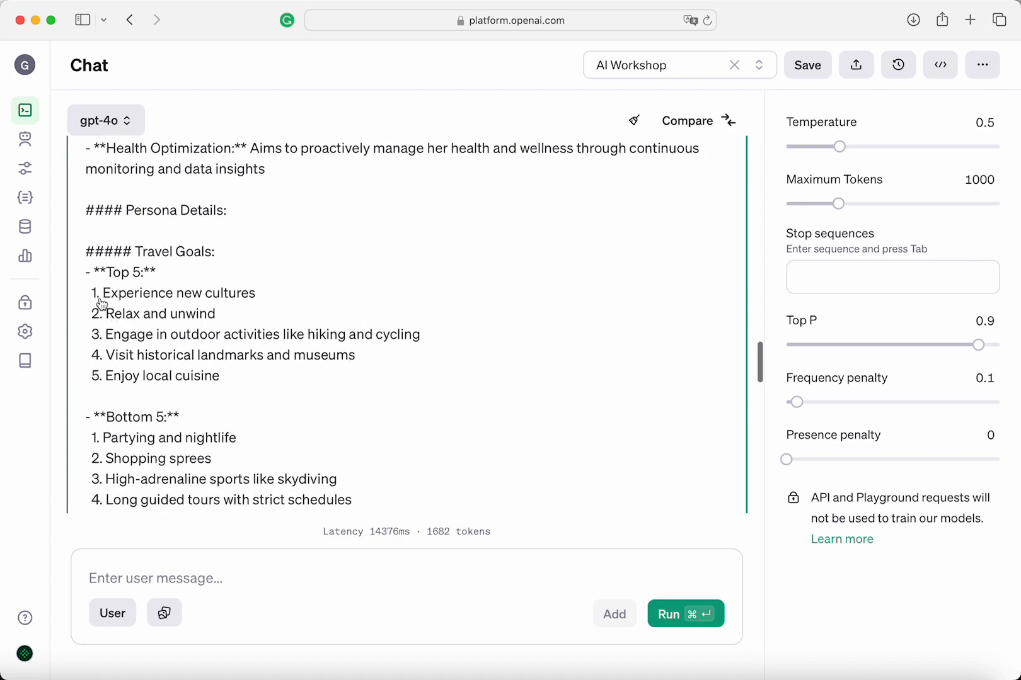
pyautogui.moveTo(101, 304); pyautogui.dragTo(276, 314)
pyautogui.click(276, 314)
pyautogui.moveTo(236, 319); pyautogui.dragTo(133, 315)
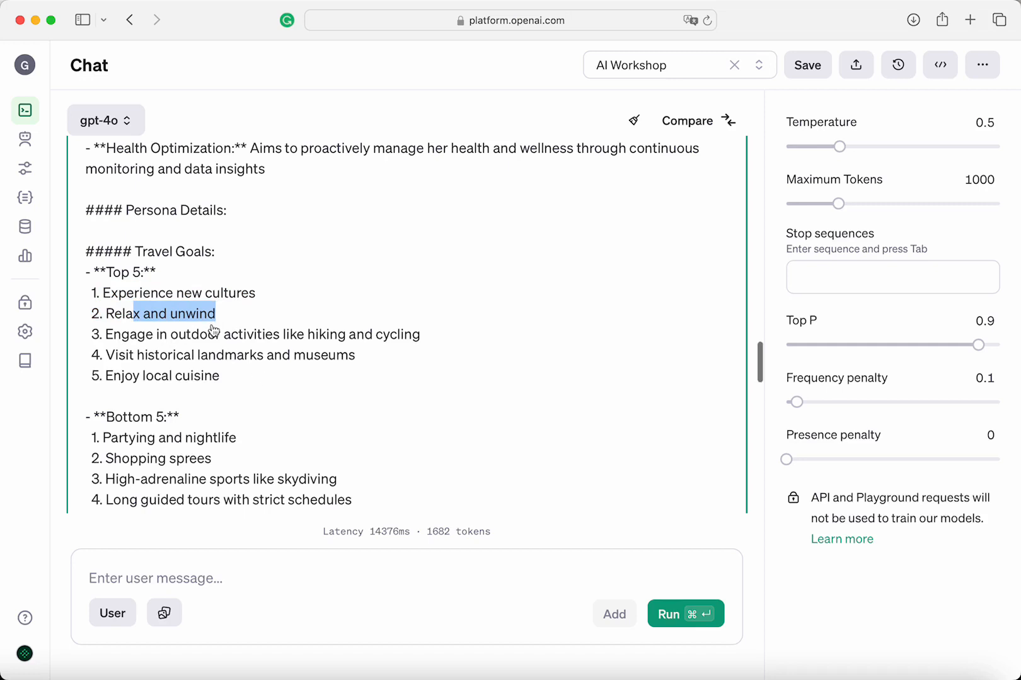
pyautogui.scroll(-5, 113, 394)
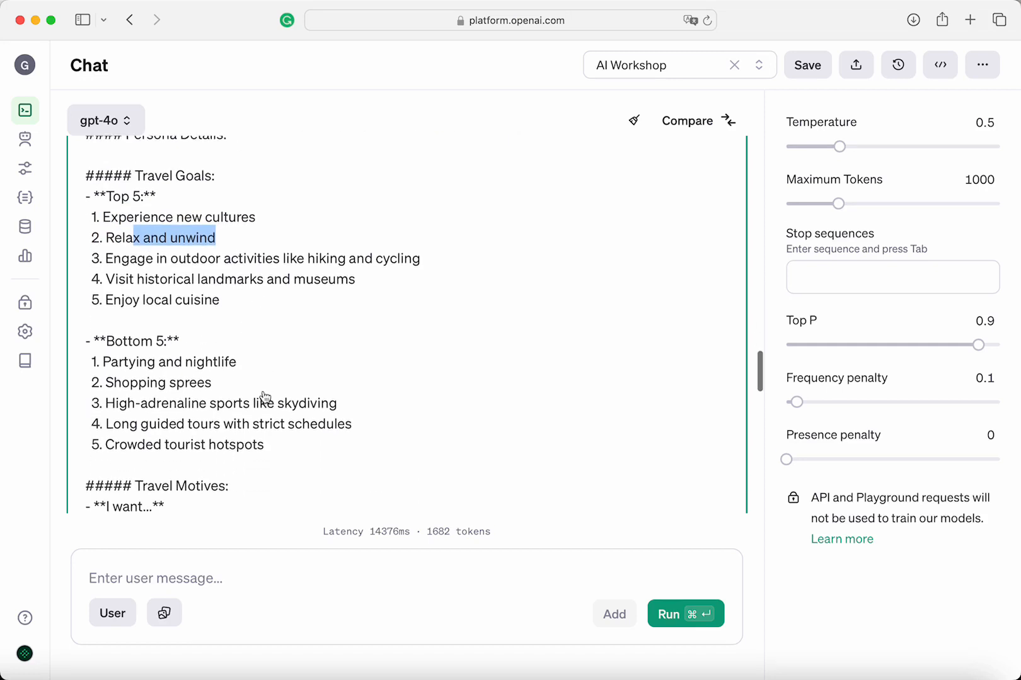
pyautogui.click(217, 304)
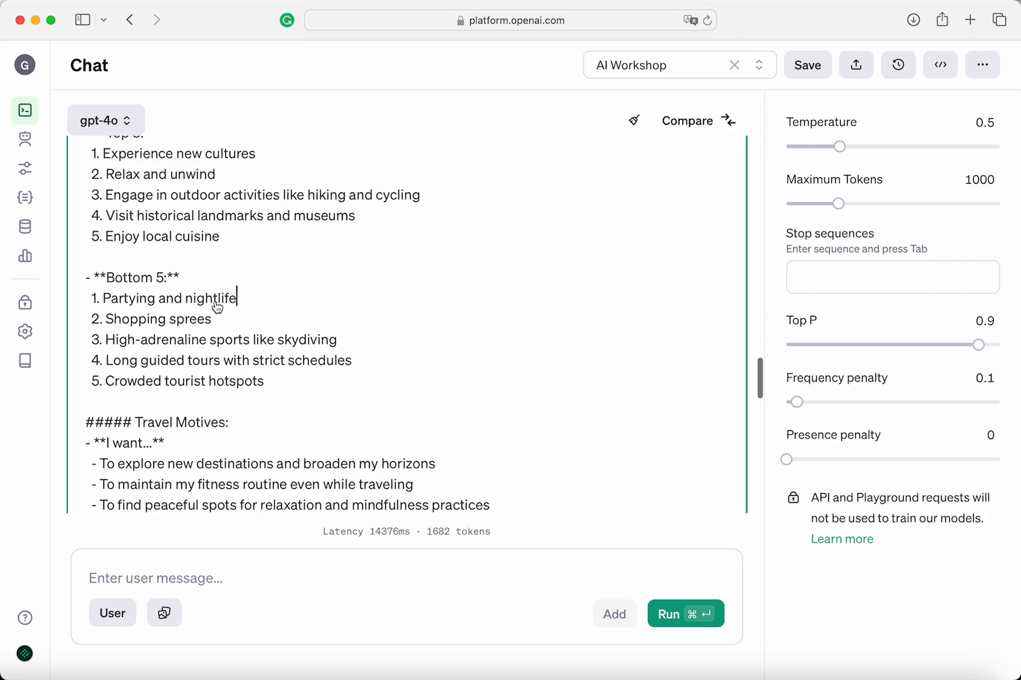
pyautogui.click(218, 304)
pyautogui.click(313, 383)
# Step: Review the rest of the persona against the requested structure, from Travel Motives through Top 3 to Travel With
pyautogui.scroll(-5, 313, 384)
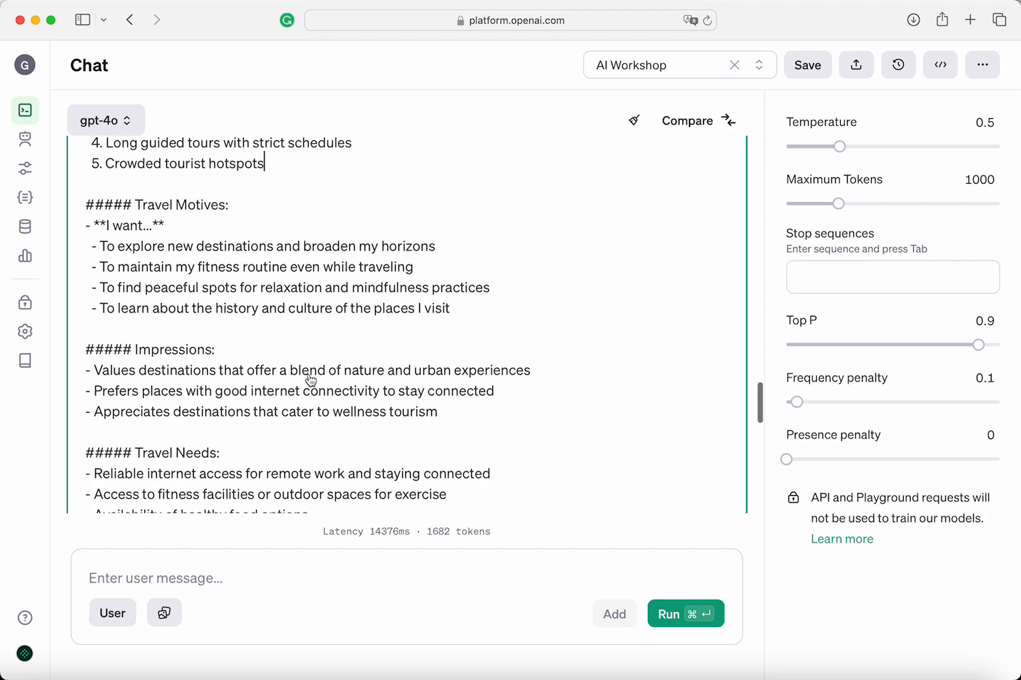
pyautogui.scroll(3, 311, 382)
pyautogui.scroll(-2, 223, 341)
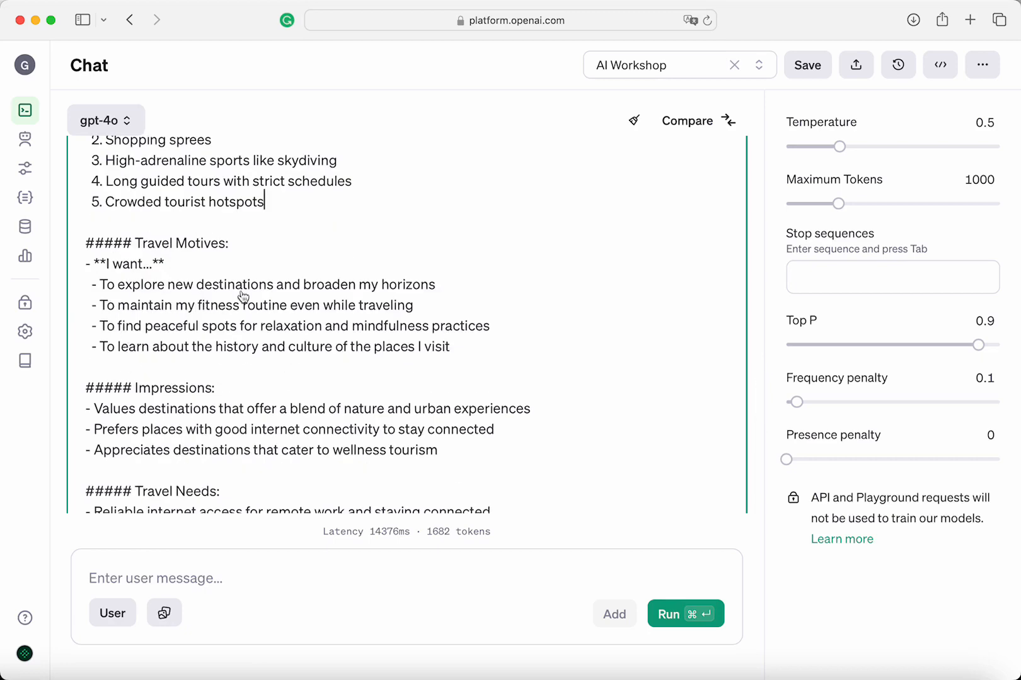
pyautogui.scroll(-2, 391, 301)
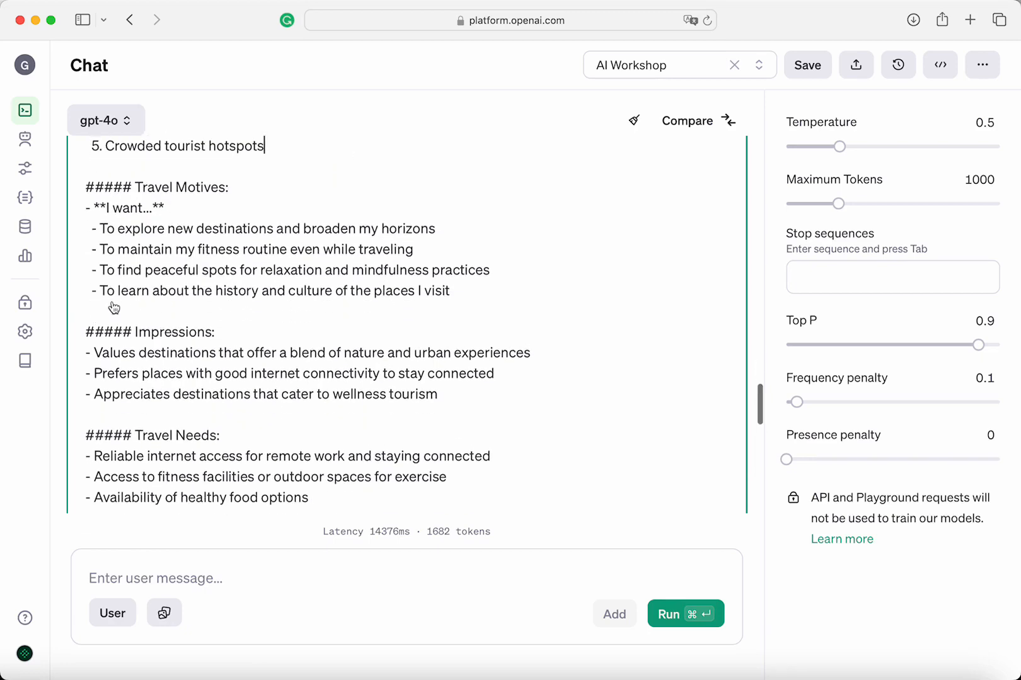
pyautogui.scroll(-2, 477, 289)
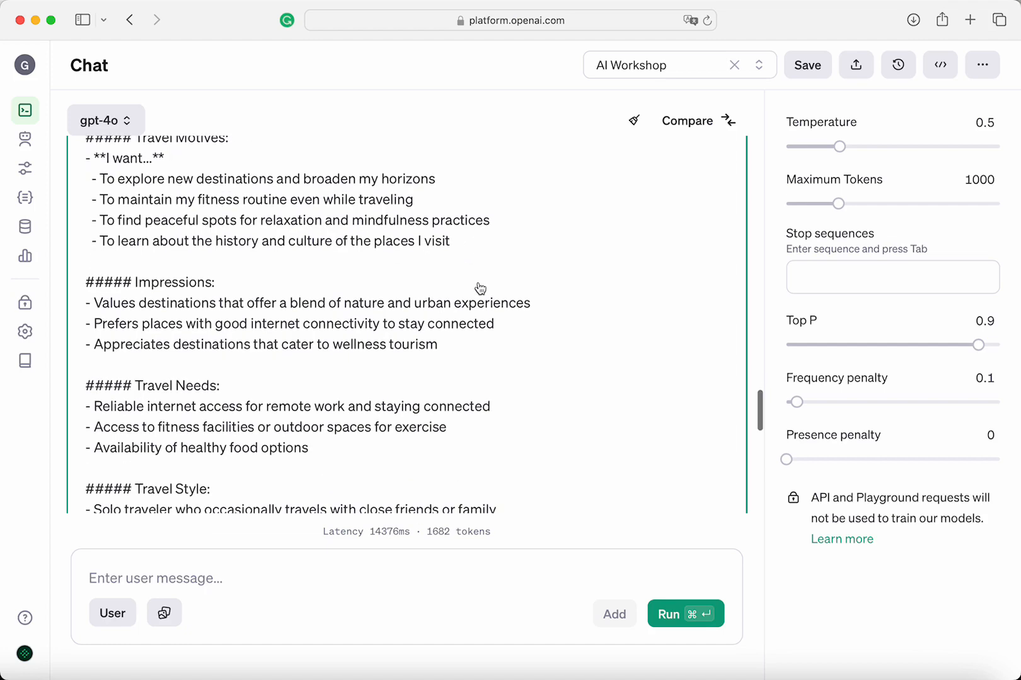
pyautogui.scroll(-10, 191, 350)
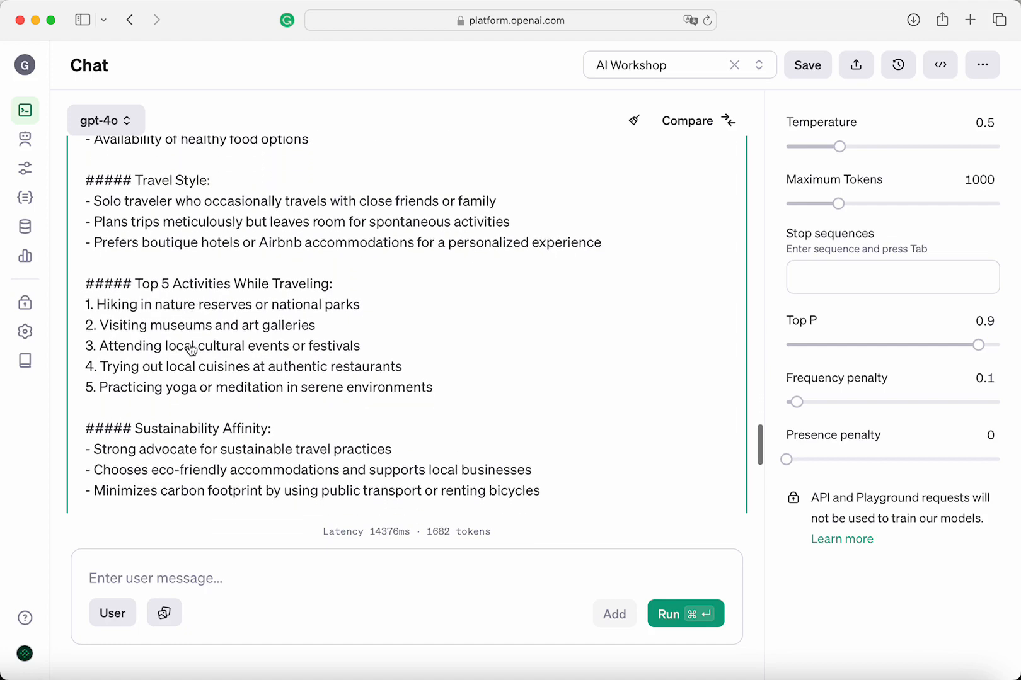
pyautogui.scroll(-2, 192, 350)
pyautogui.scroll(-4, 192, 350)
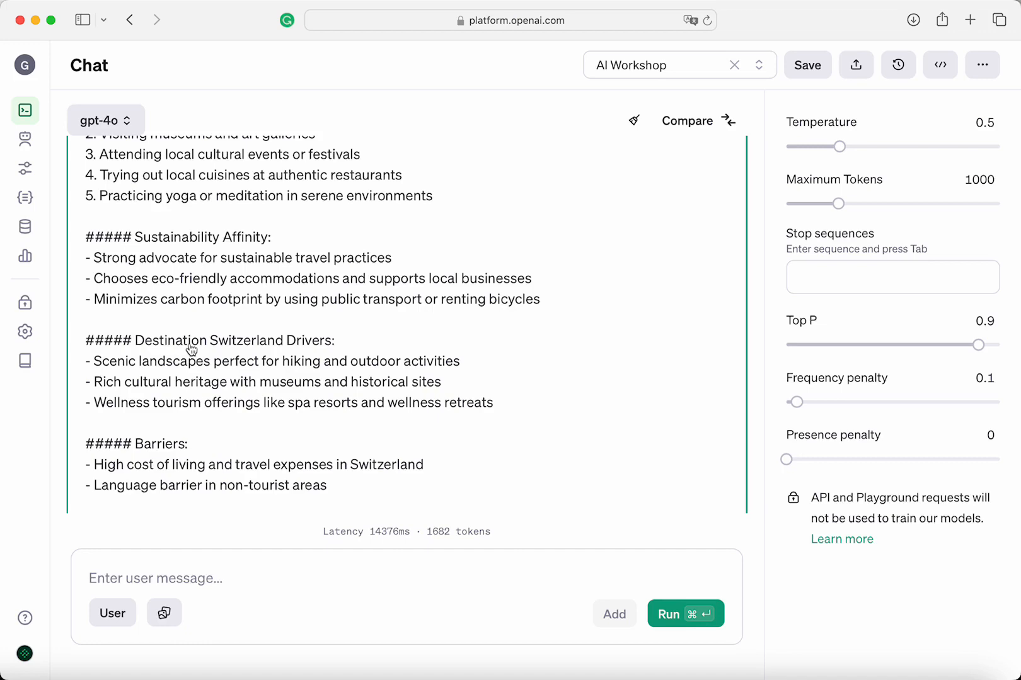
pyautogui.scroll(-7, 191, 350)
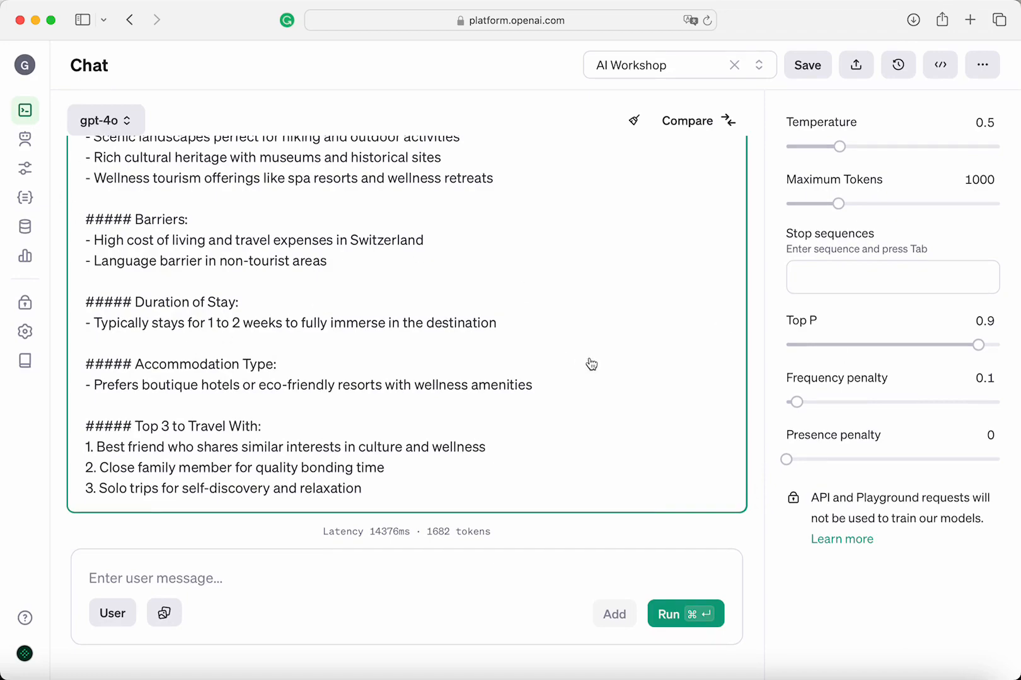
pyautogui.scroll(-10, 591, 364)
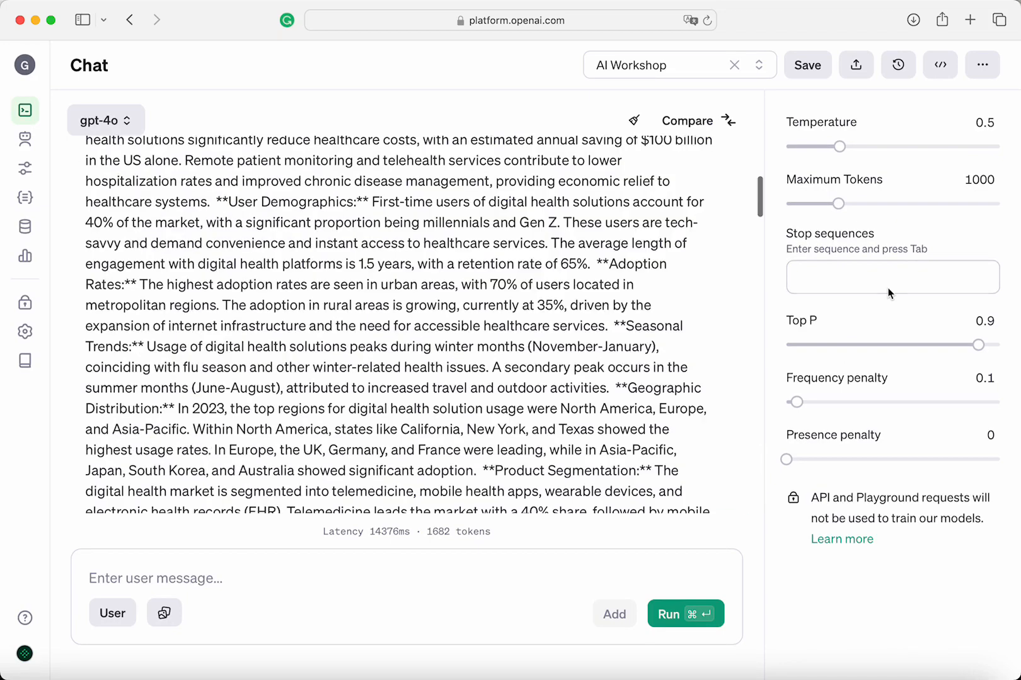